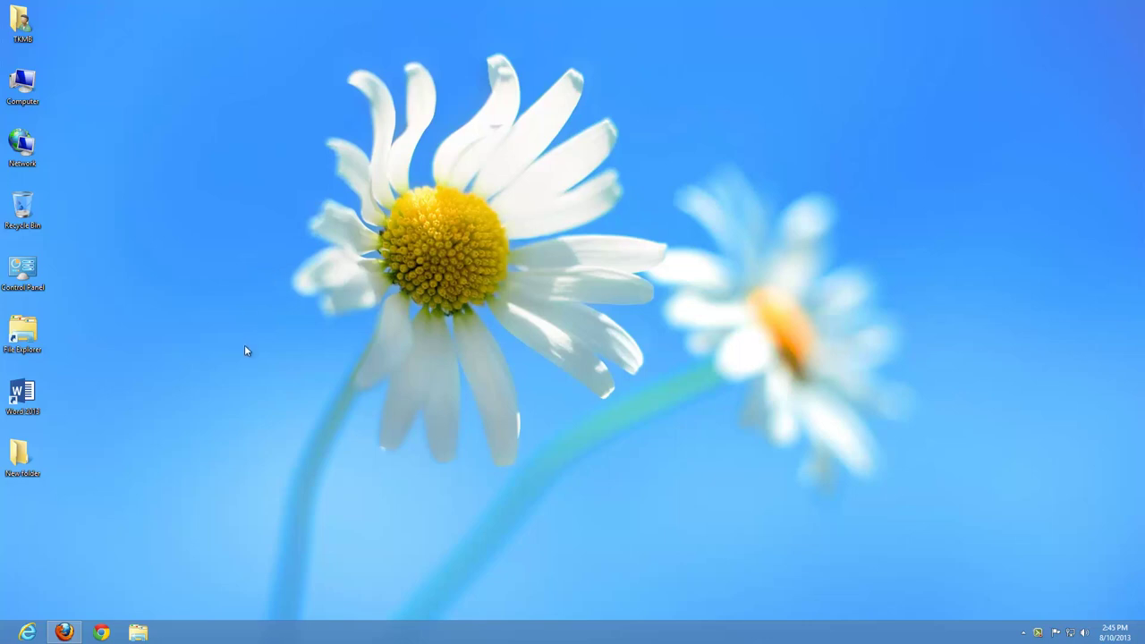
Open the Personalization settings directly from the desktop background, and close the window.
right_click(239, 217)
mouse_move(257, 227)
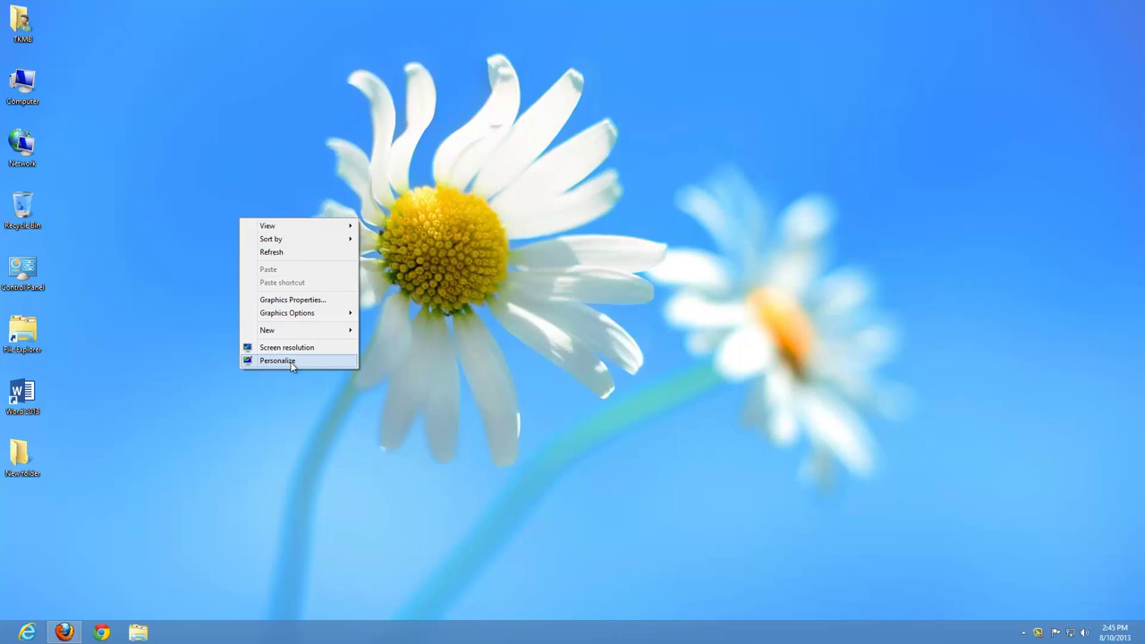
click(280, 360)
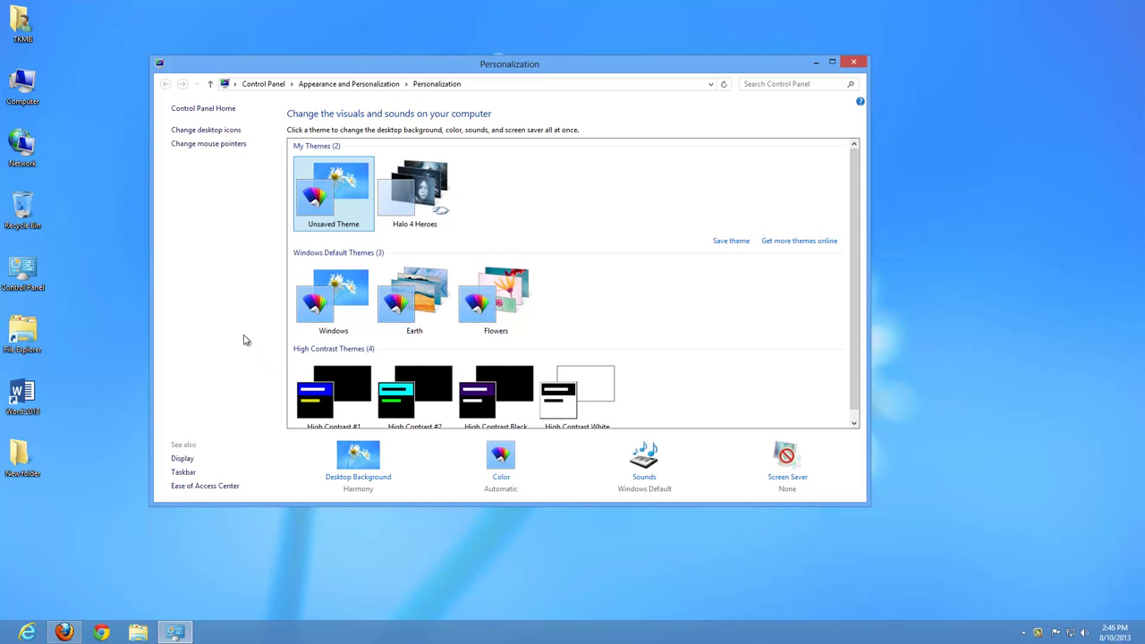
click(856, 62)
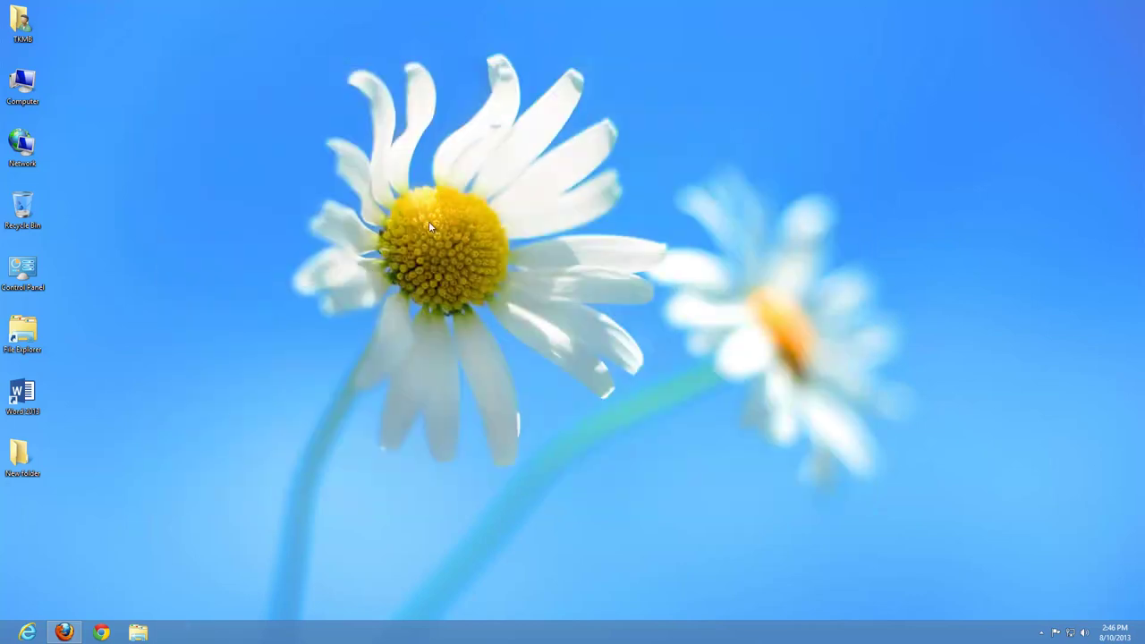
Open Personalization through the Control Panel's Appearance and Personalization category, and close the window.
double_click(19, 272)
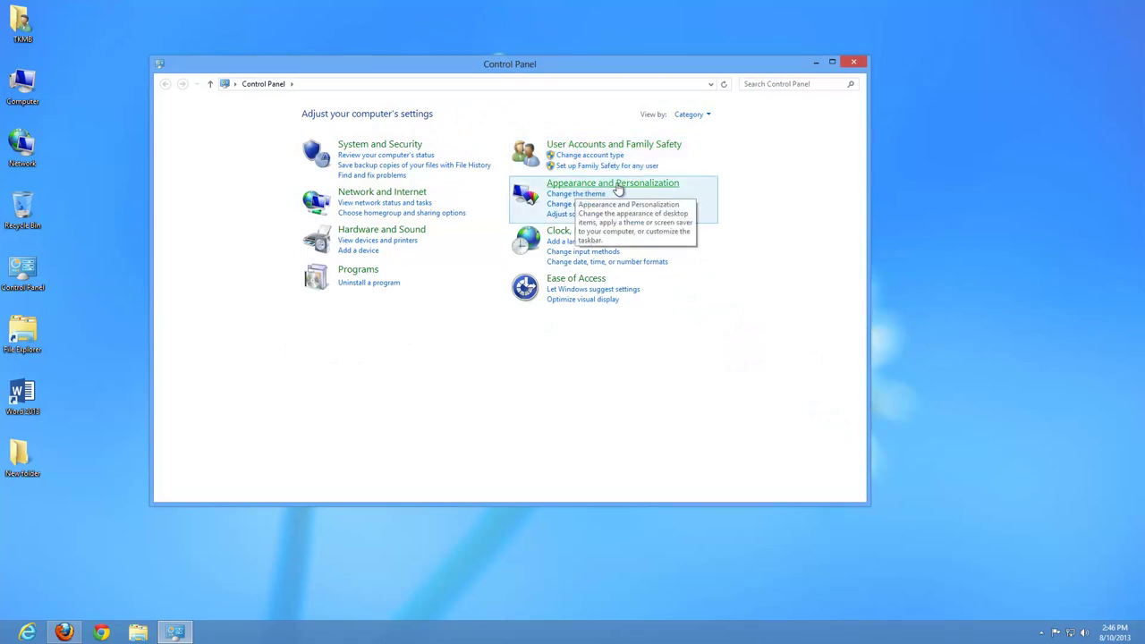
click(617, 185)
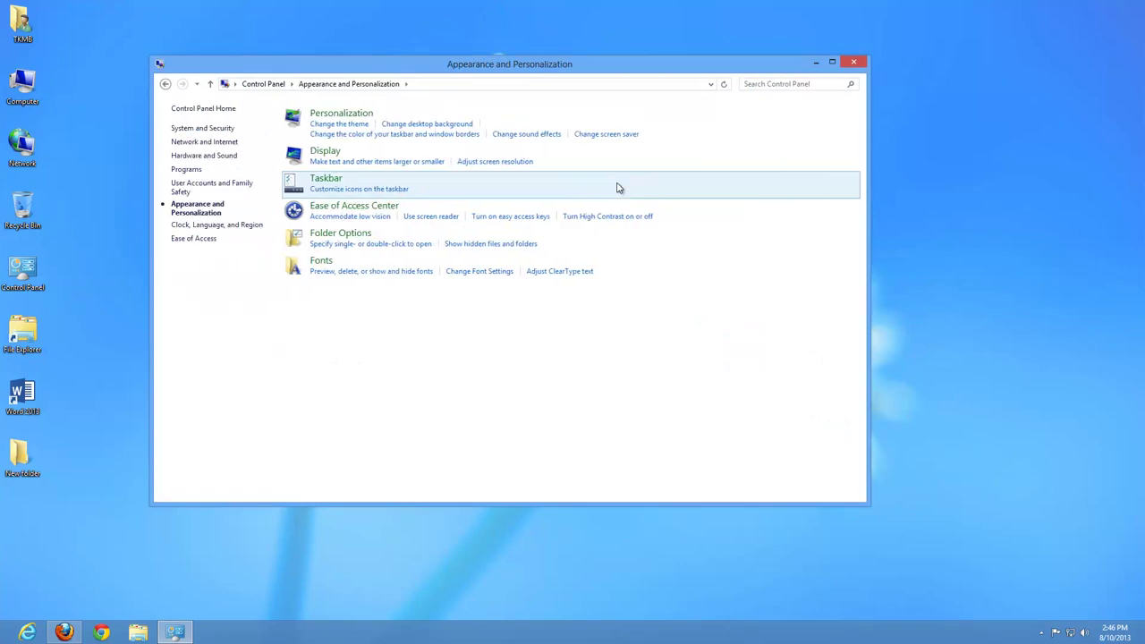
click(346, 116)
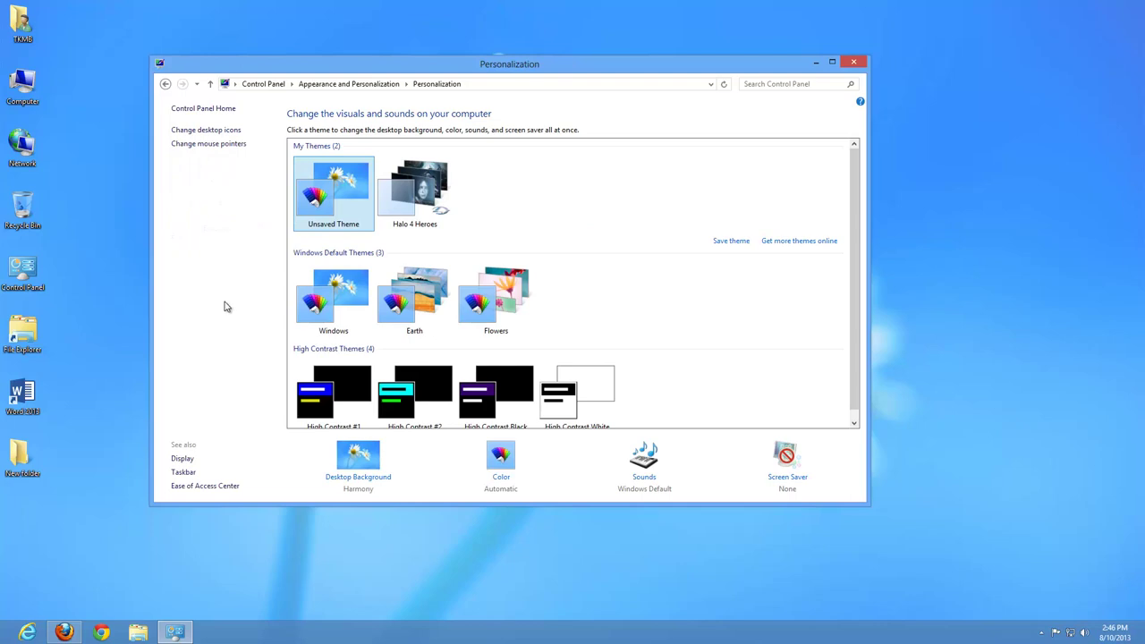
click(847, 66)
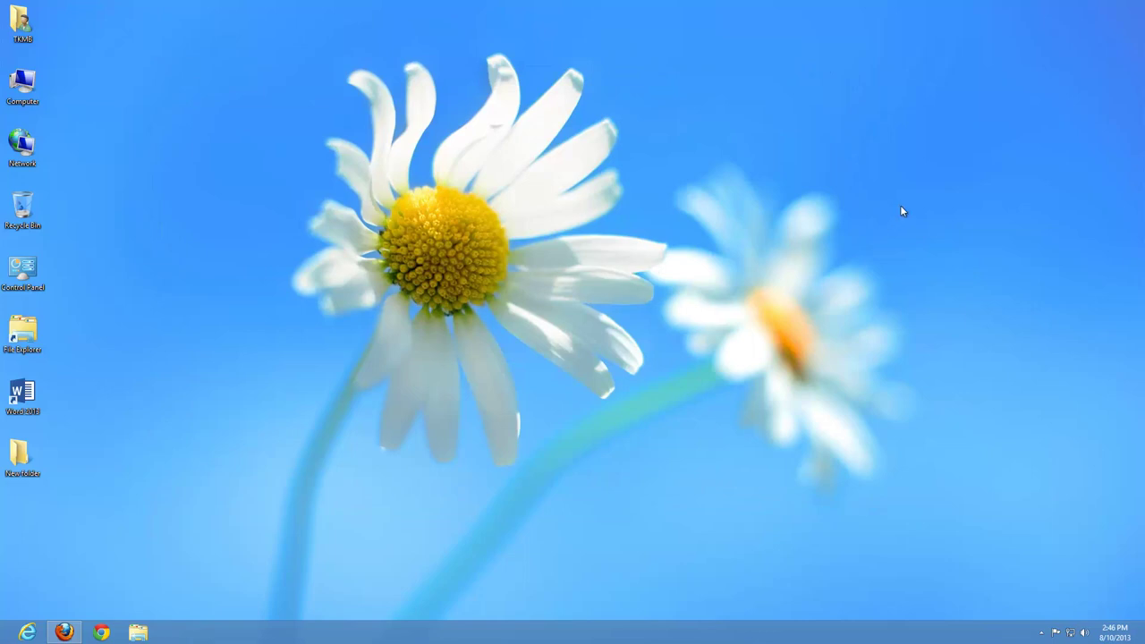
Open Personalization from the Settings charm, reposition its window, and go to the Desktop Background settings.
mouse_move(1144, 8)
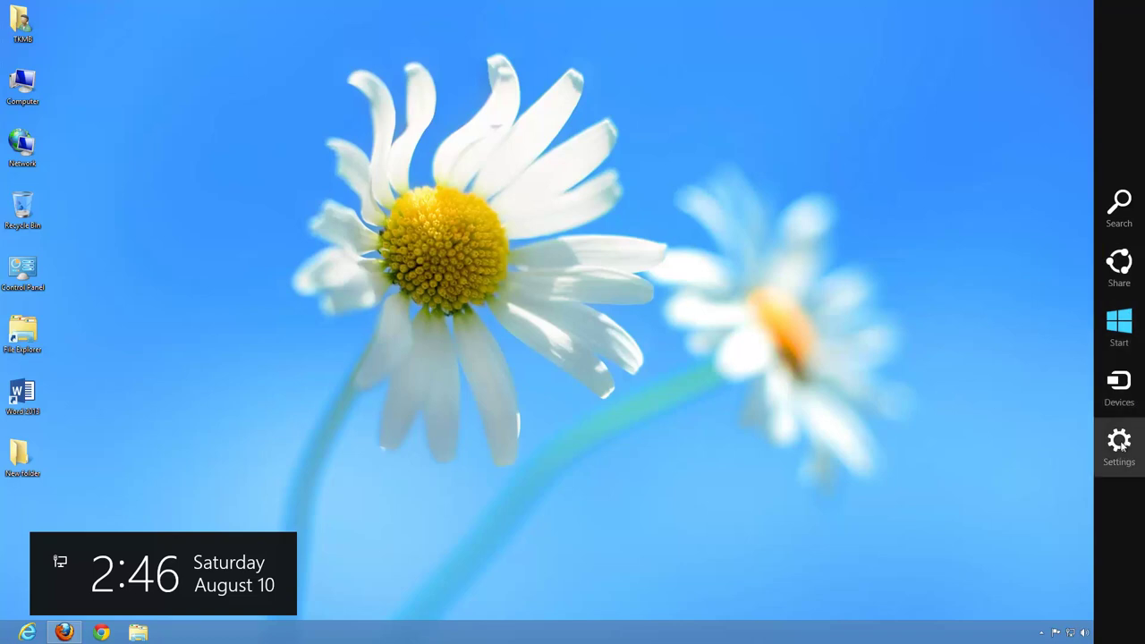
click(1120, 445)
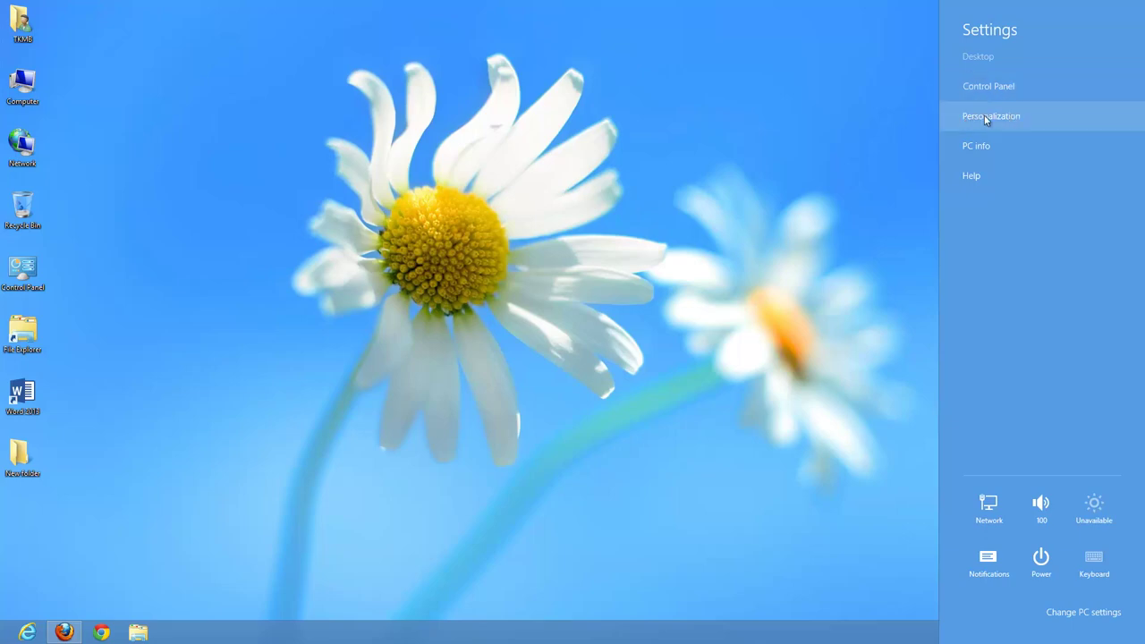
click(992, 115)
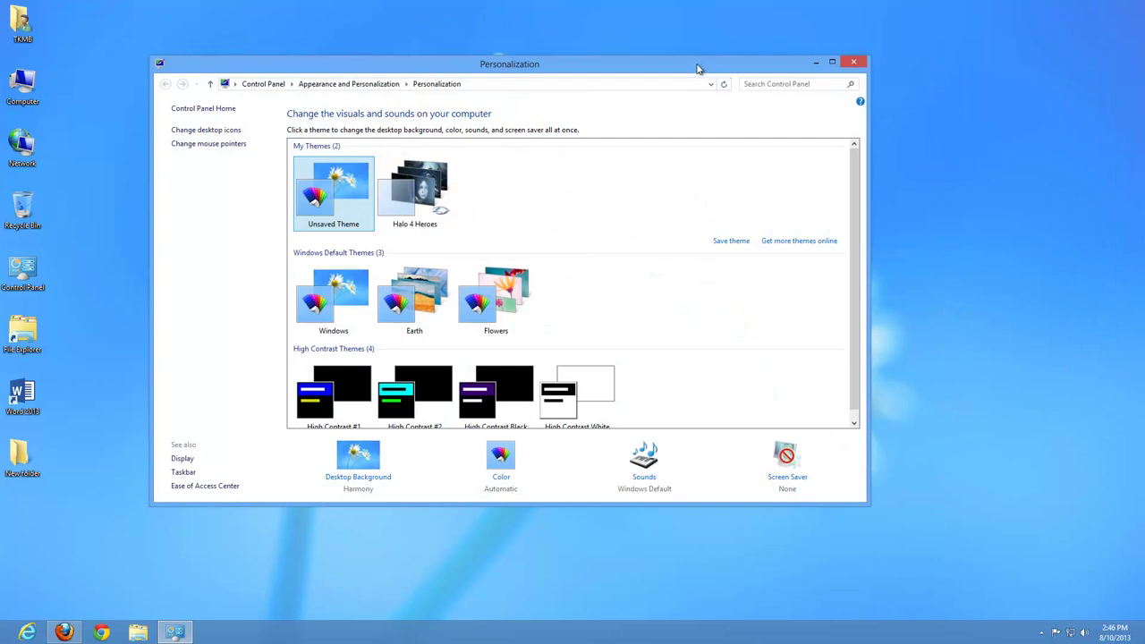
drag(699, 66, 718, 52)
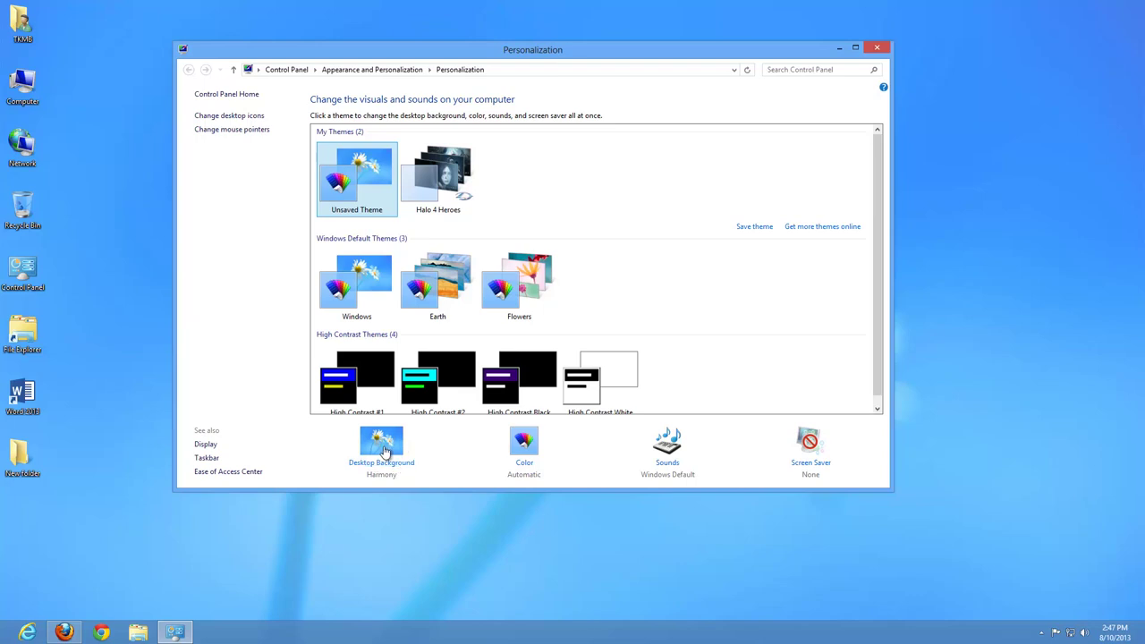
click(383, 447)
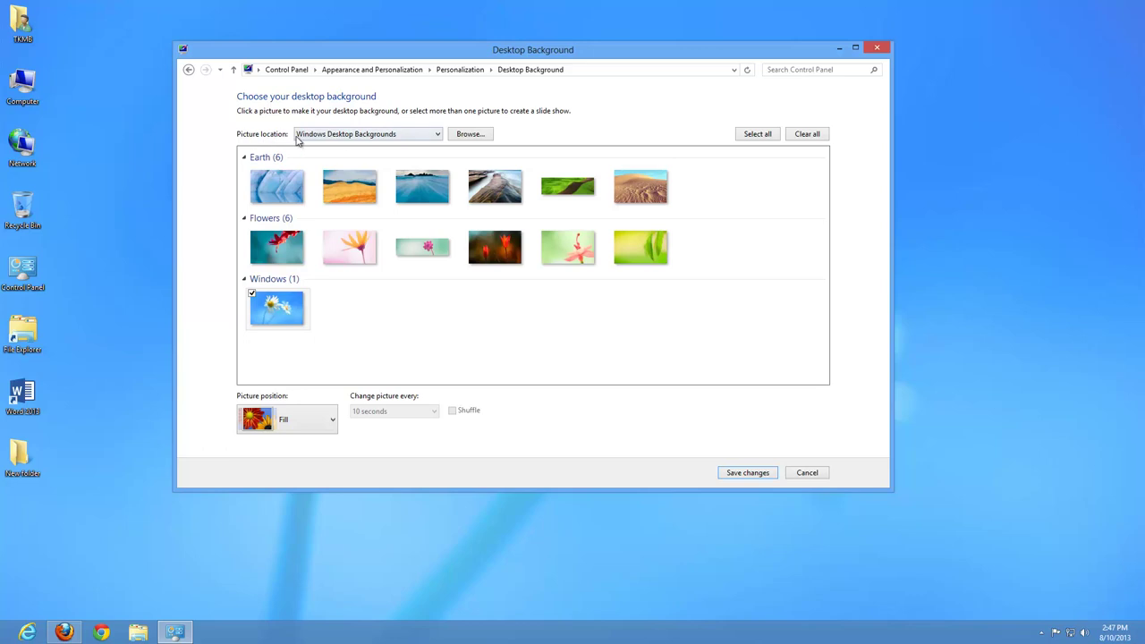
Review the available picture locations for the desktop background without choosing another one.
click(439, 135)
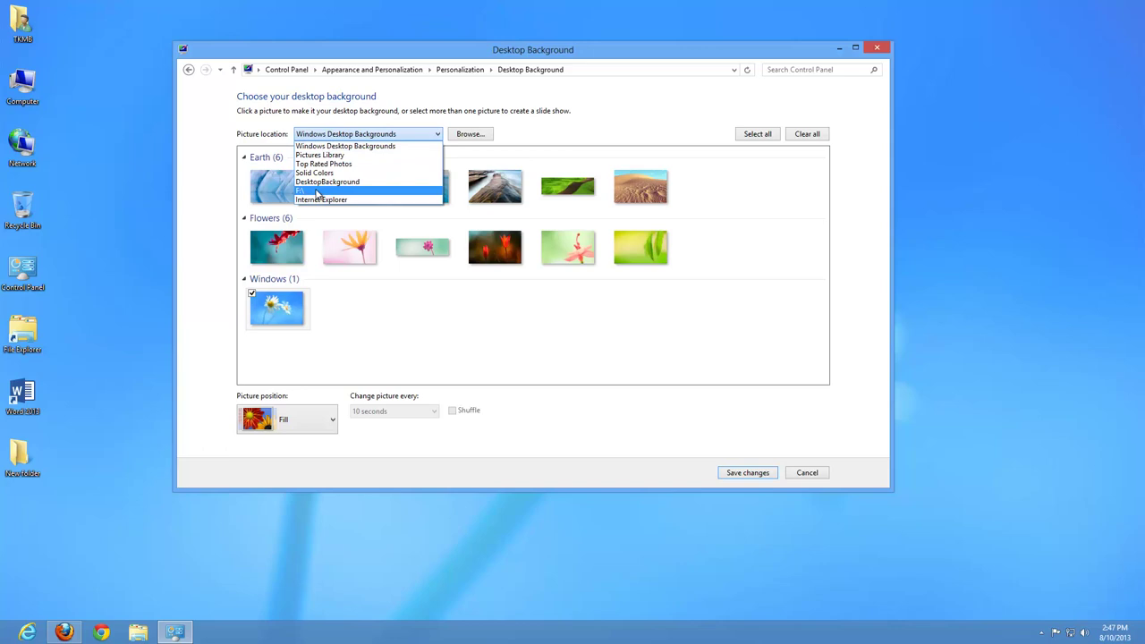
click(507, 105)
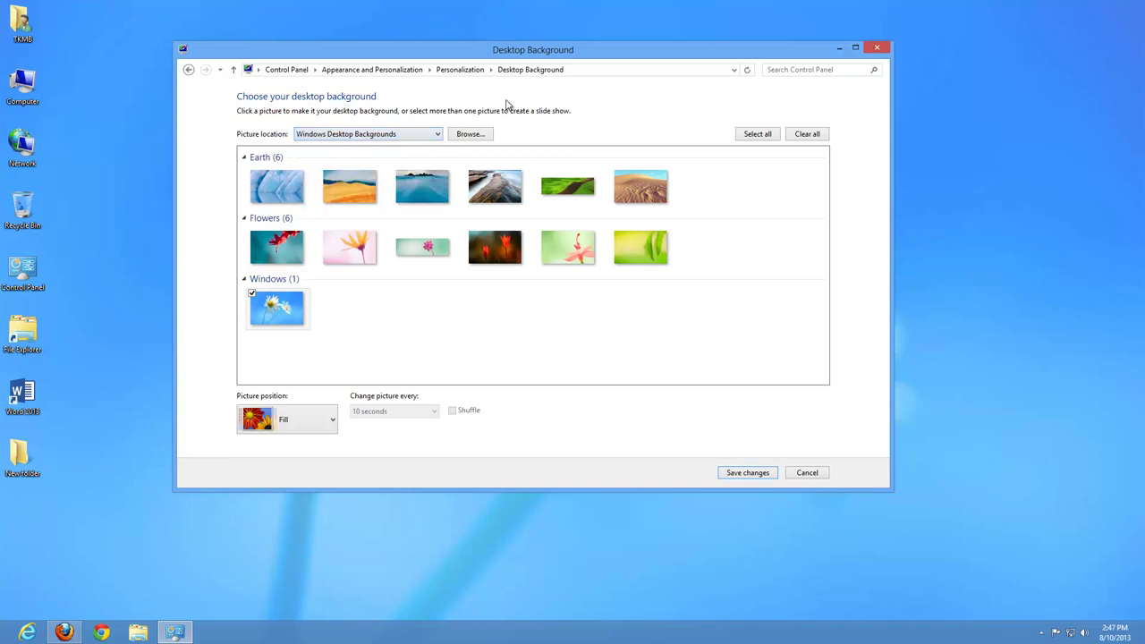
drag(600, 56, 608, 86)
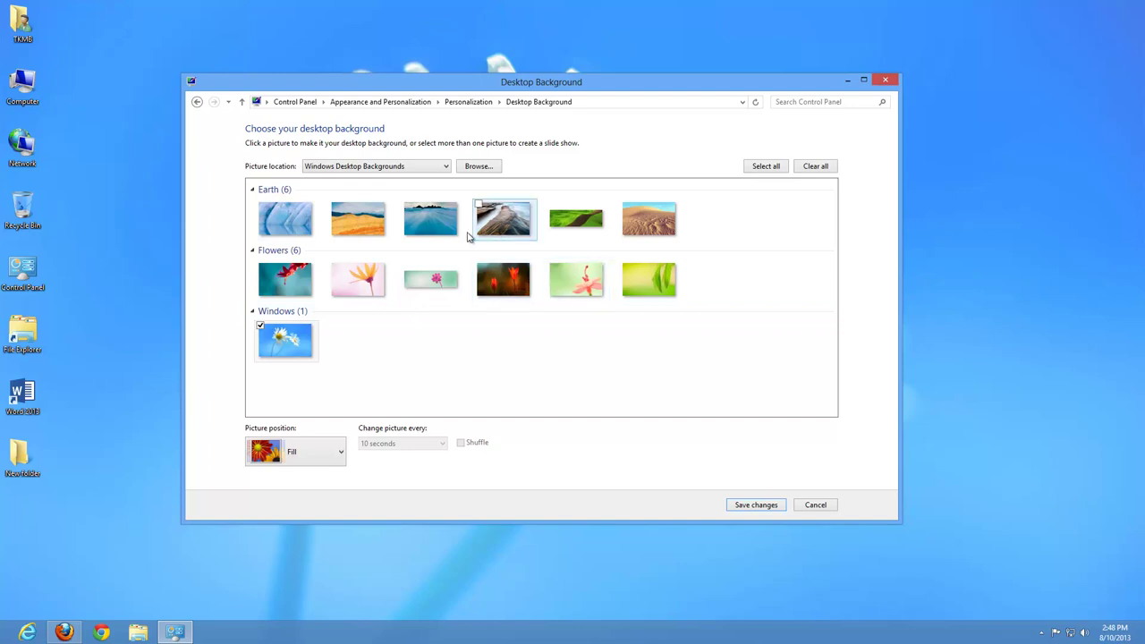
Set the red tulips picture from the Flowers group as the desktop background, save the change and close the window.
click(507, 286)
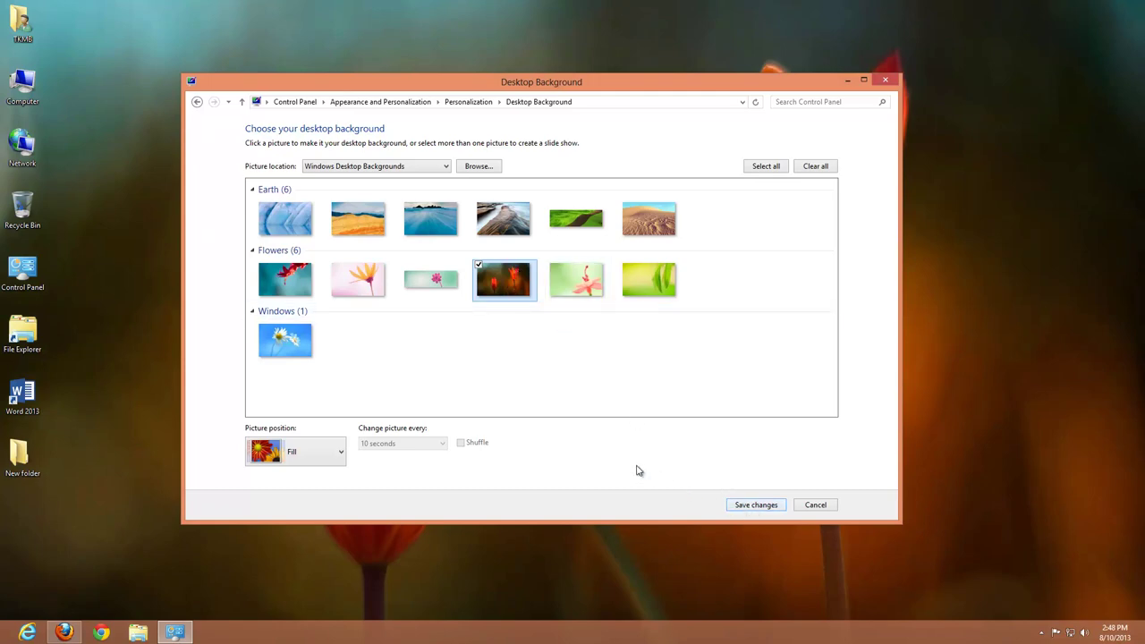
click(750, 506)
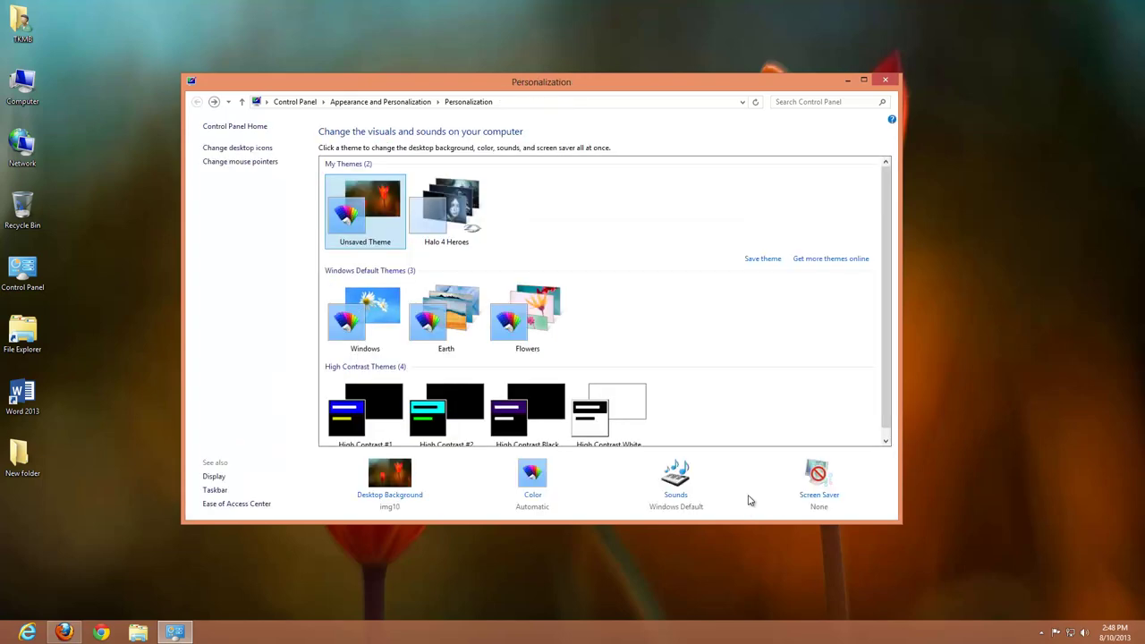
click(893, 81)
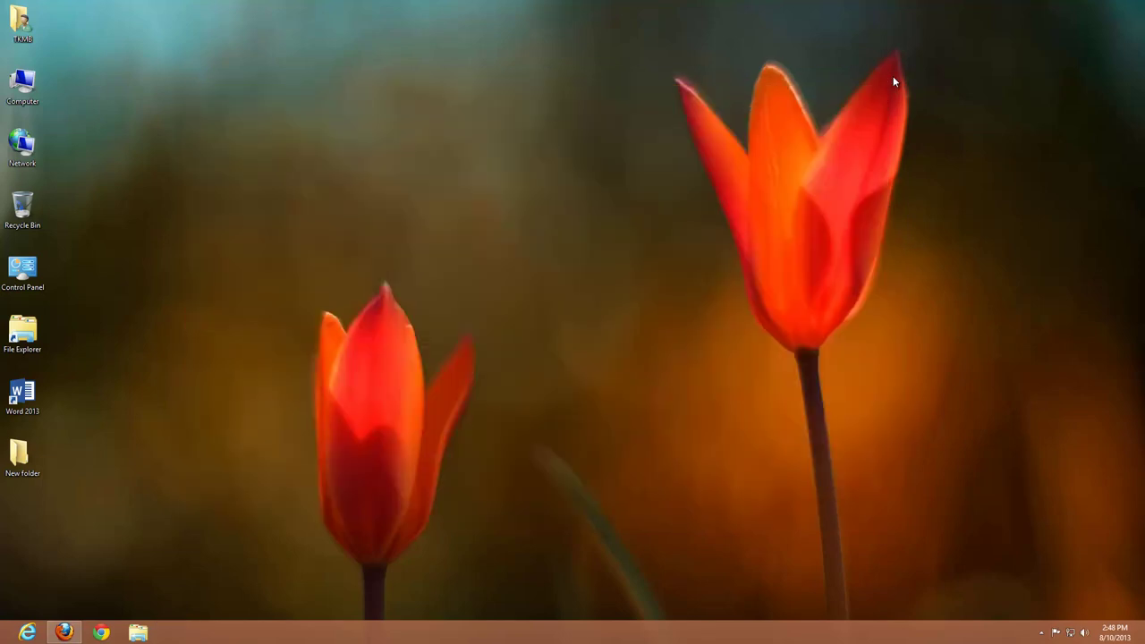
Reopen the Desktop Background settings through the desktop's Personalization option.
right_click(538, 213)
click(570, 355)
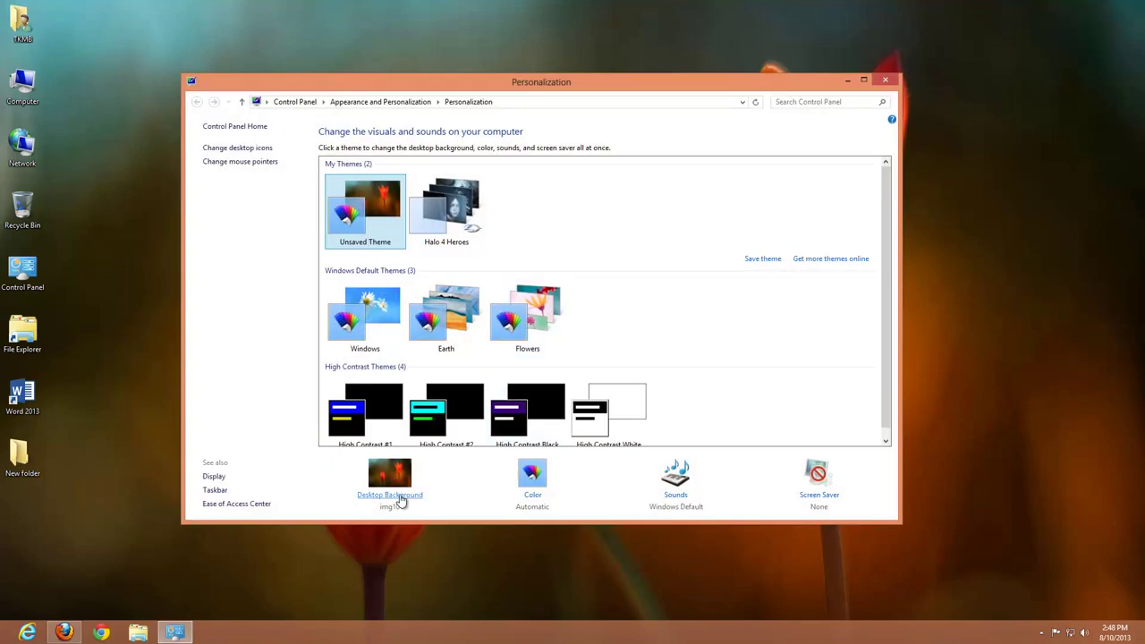
click(399, 498)
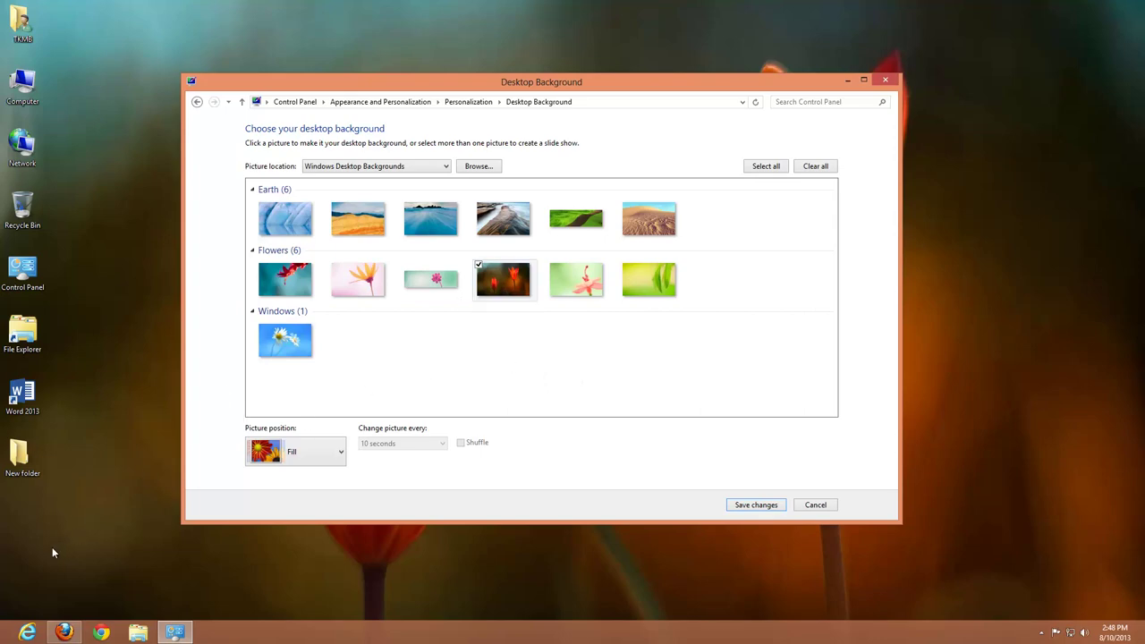
right_click(64, 631)
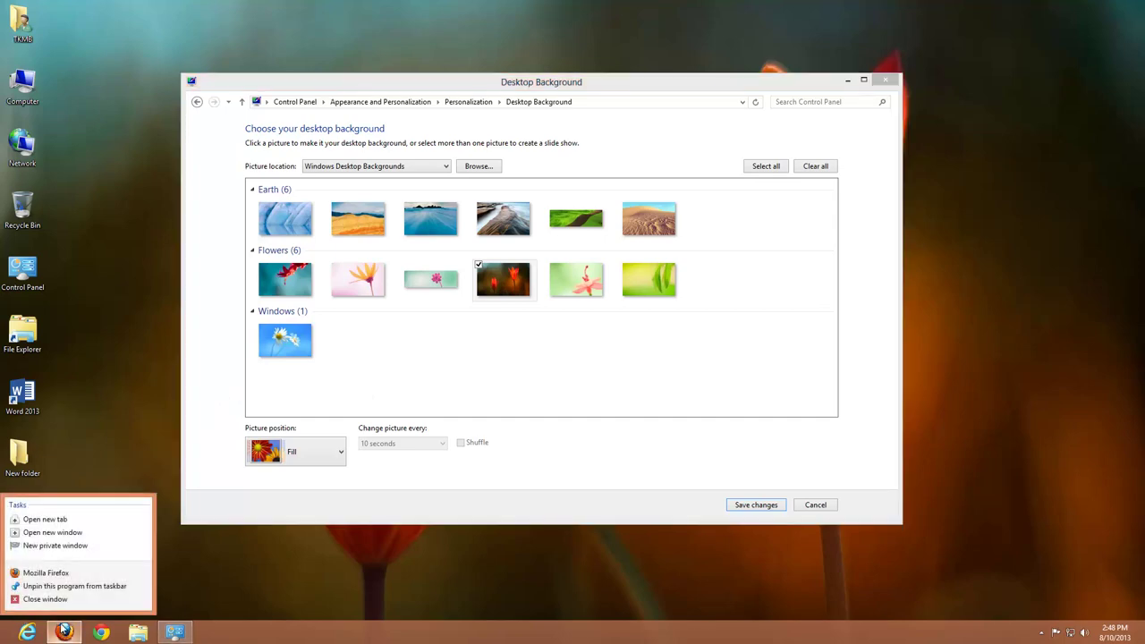
click(34, 630)
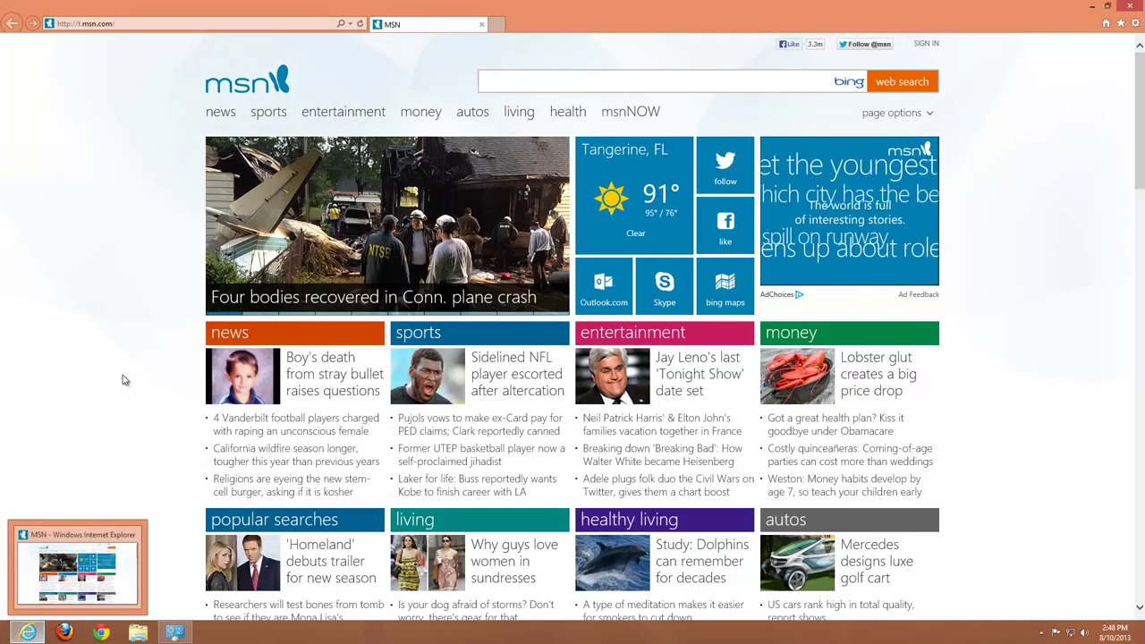
click(122, 27)
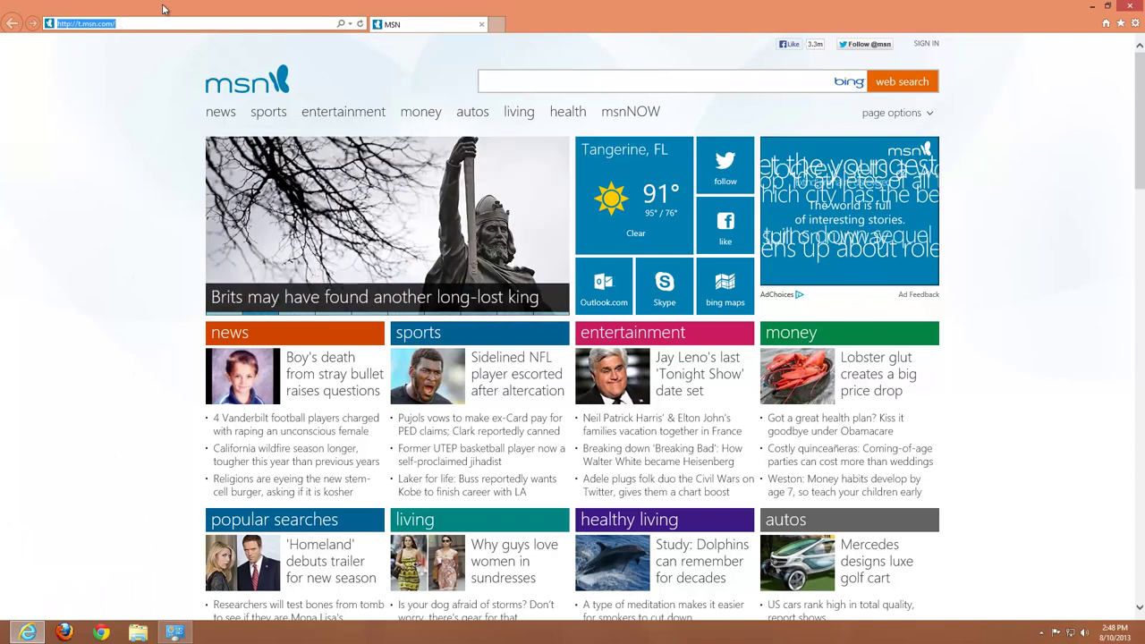
text(www.microsoft.com/)
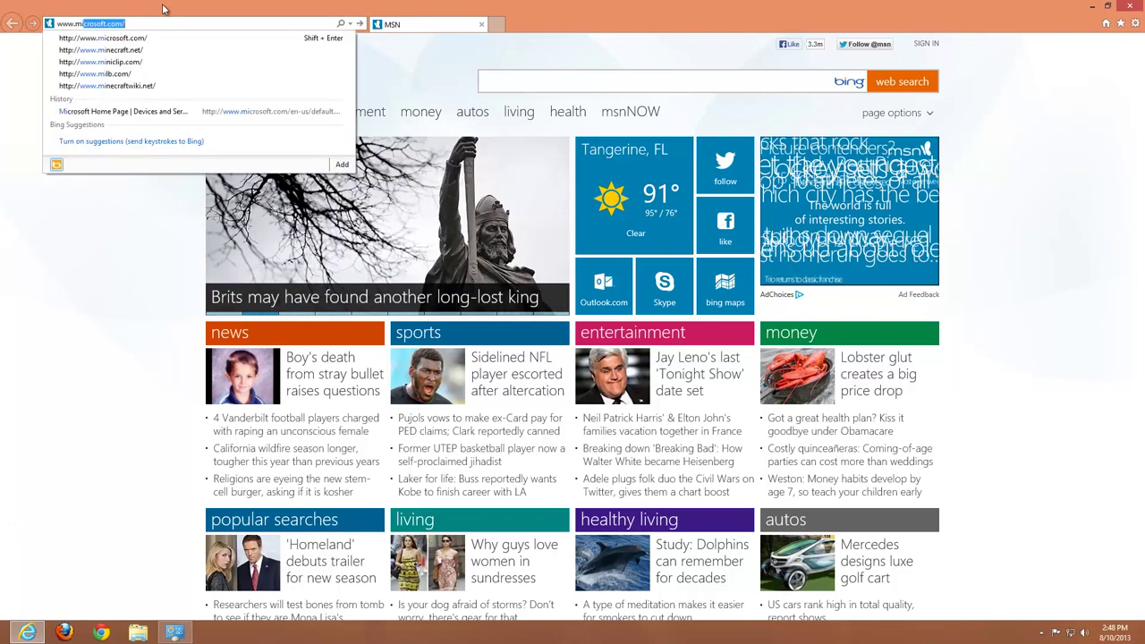
key(Return)
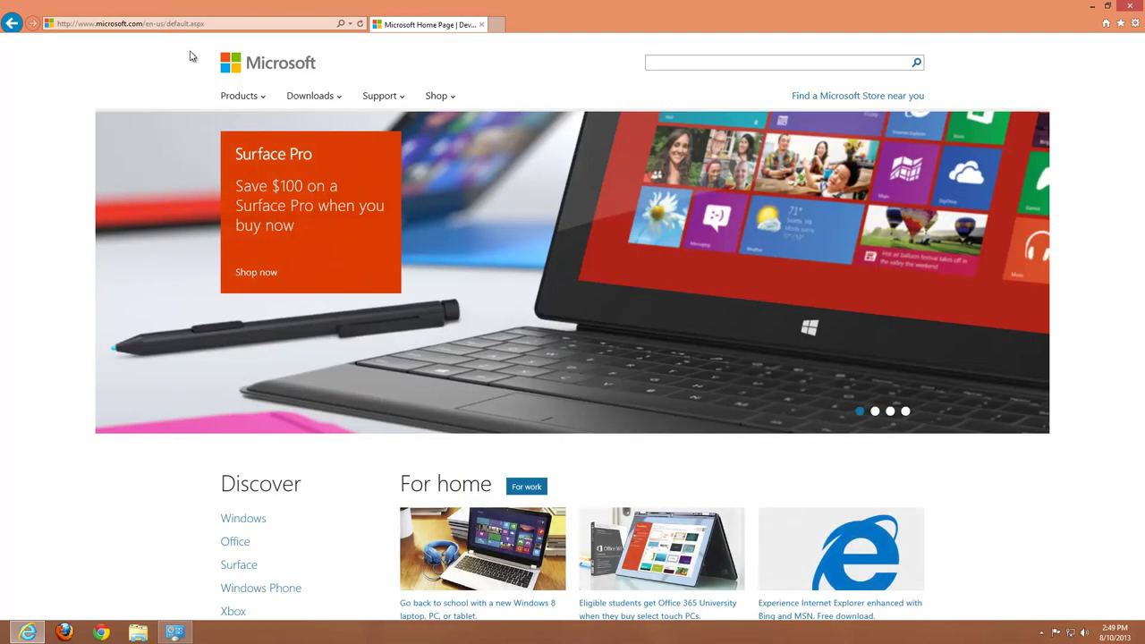
Open the page of all Windows downloads and go to its full collection of desktop backgrounds.
click(315, 100)
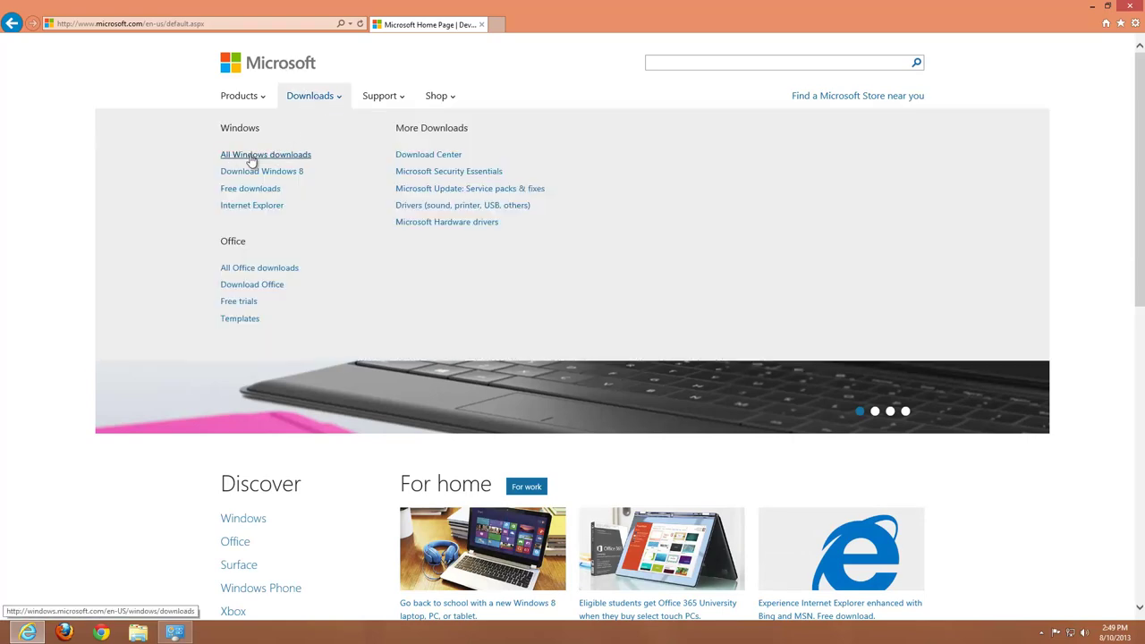
click(282, 157)
scroll(215, 242, down, 3)
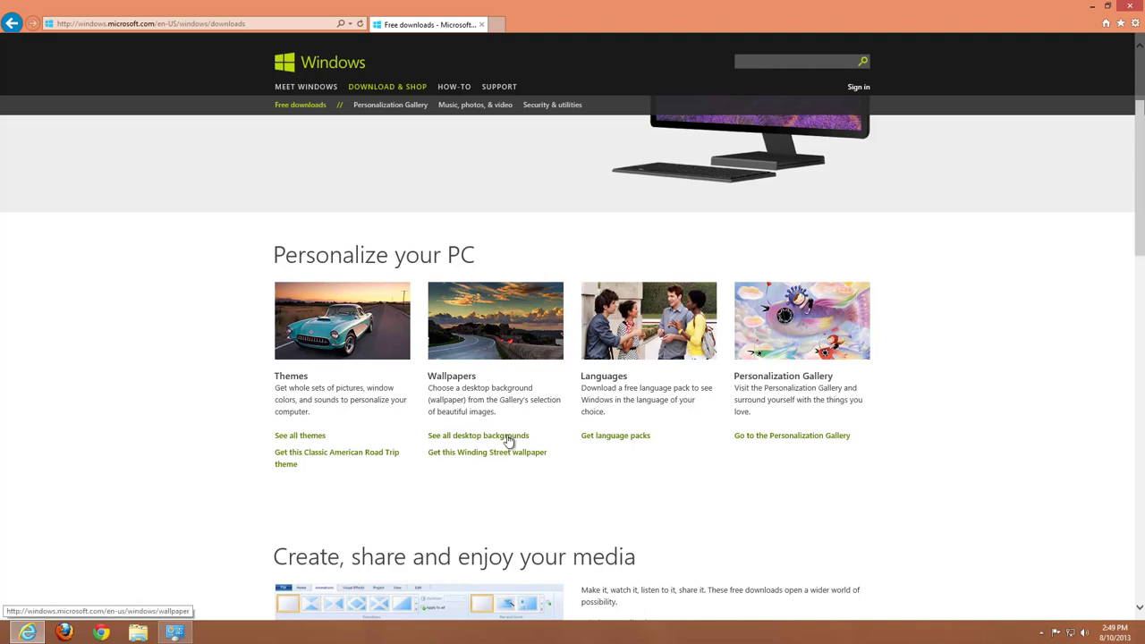
click(469, 435)
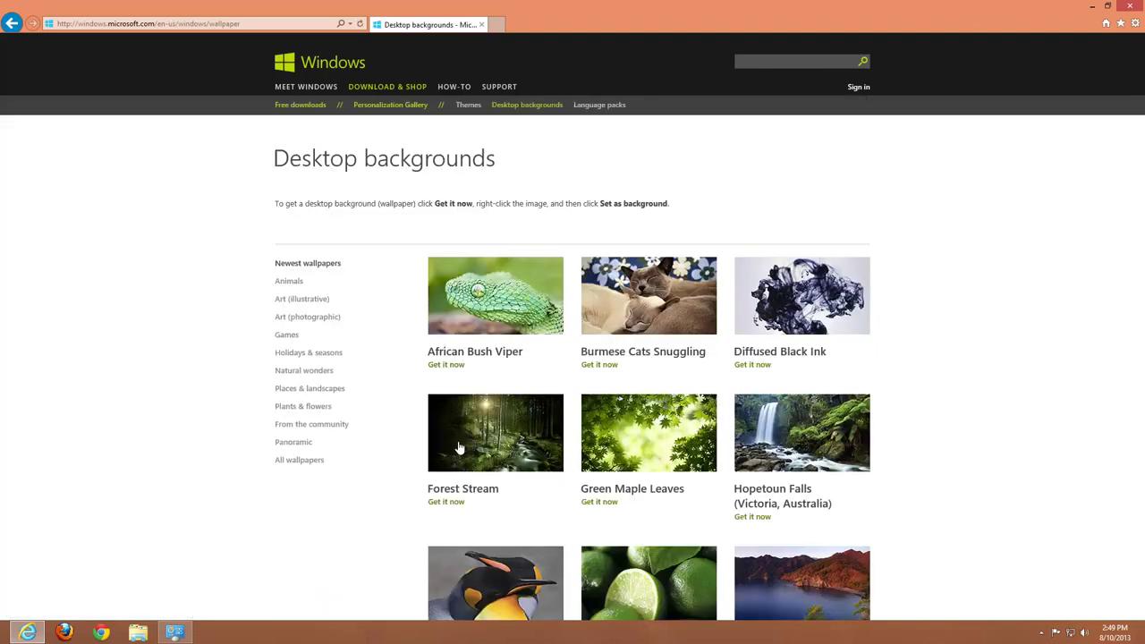
Browse the newest wallpapers, show the All wallpapers category and look through its images.
scroll(374, 481, down, 3)
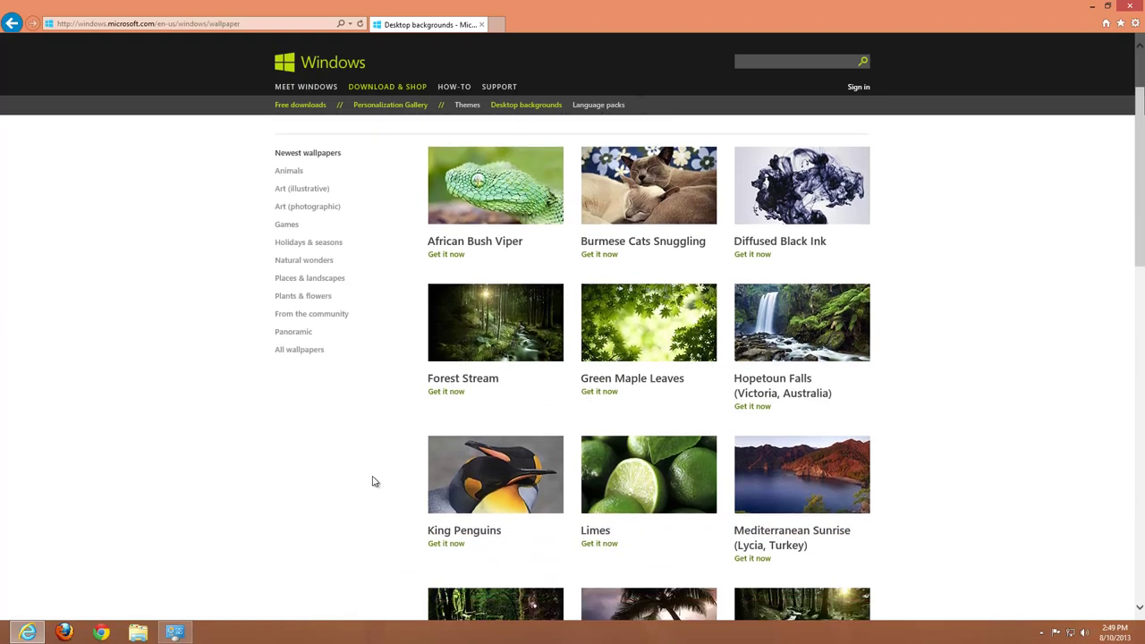
scroll(374, 482, up, 1)
scroll(374, 481, up, 1)
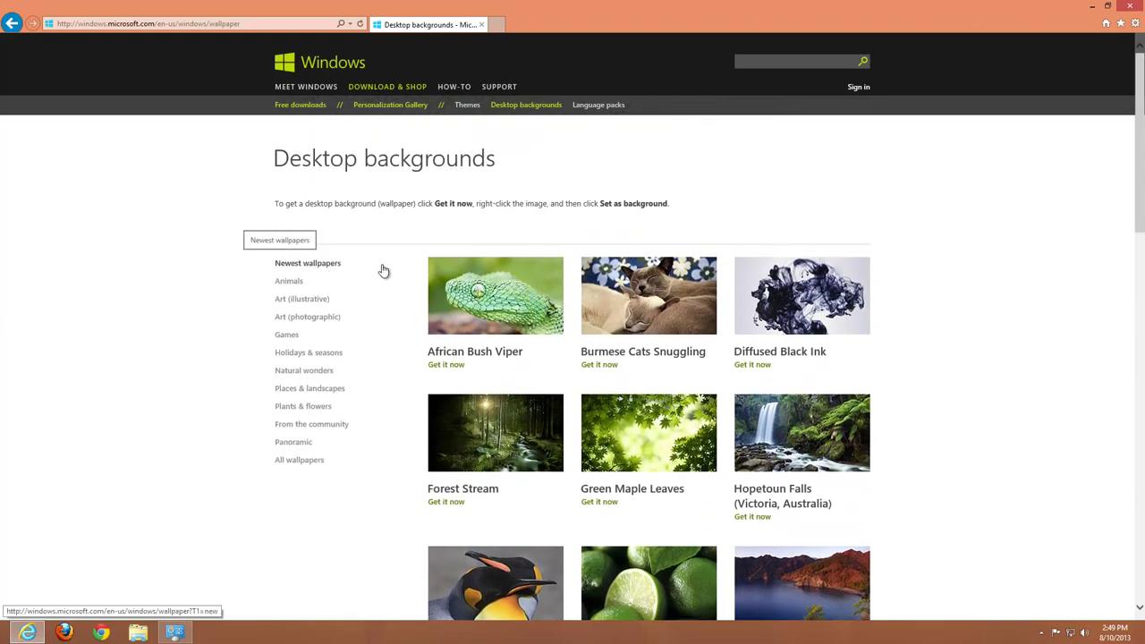
drag(1143, 149, 1104, 176)
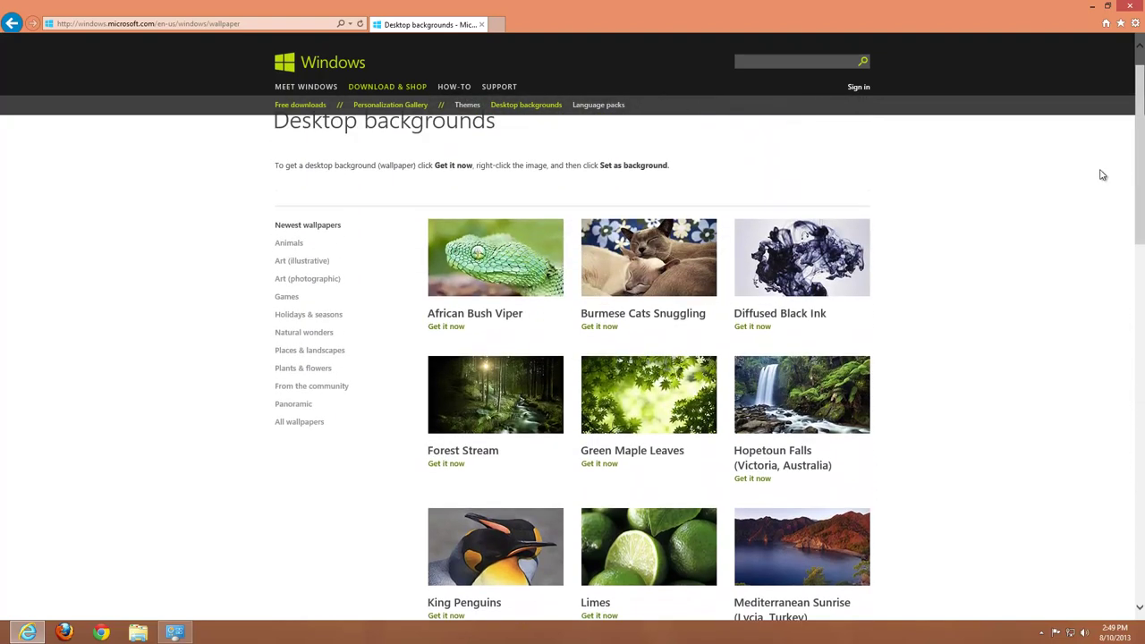
click(293, 428)
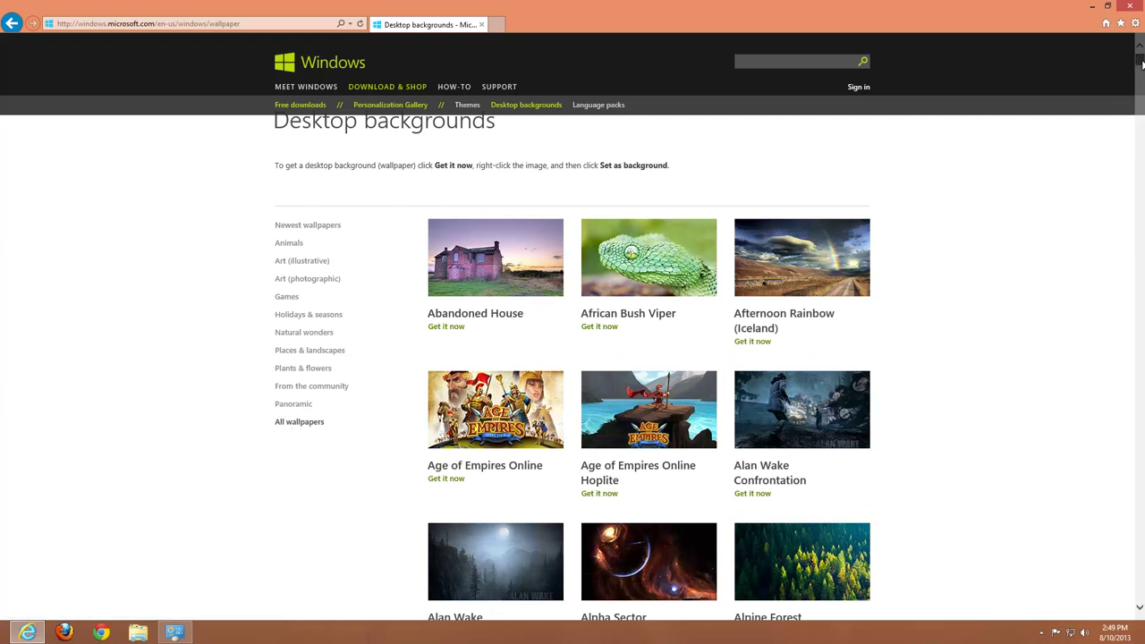
scroll(1143, 64, down, 2)
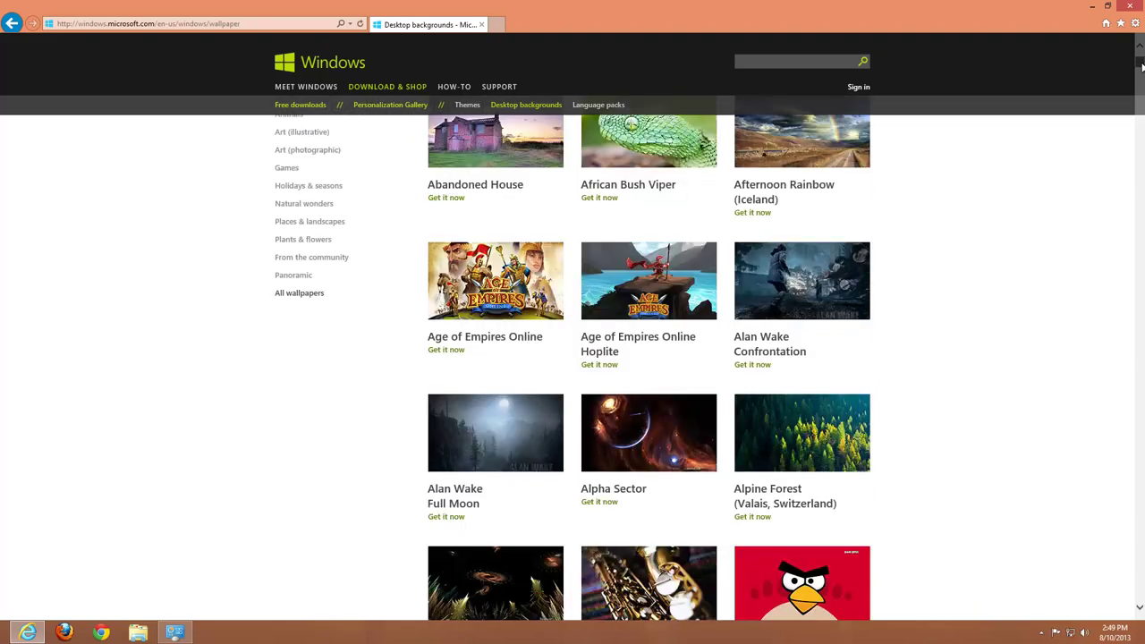
scroll(1092, 132, down, 6)
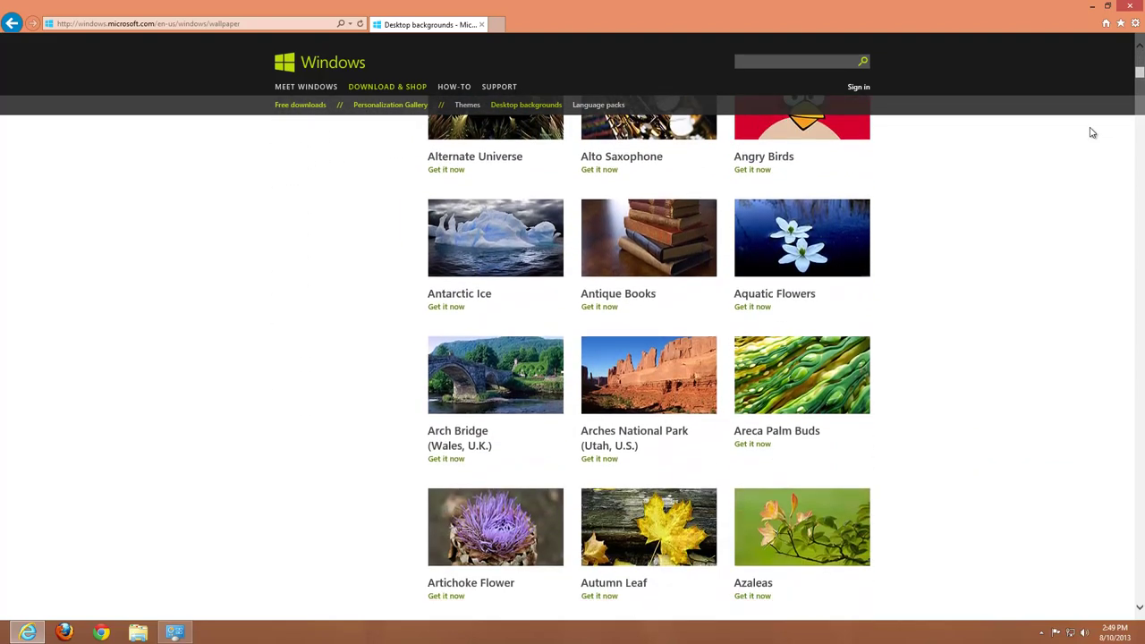
scroll(1091, 132, down, 3)
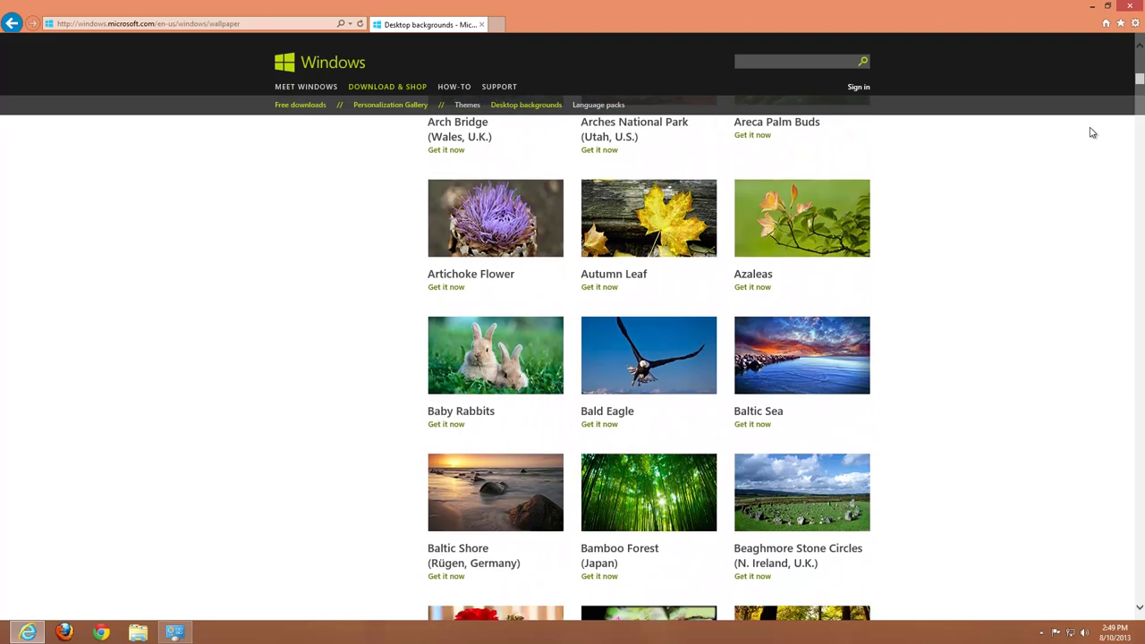
Find the Carambolas wallpaper in the All wallpapers list and open its full-size image.
scroll(1092, 133, down, 5)
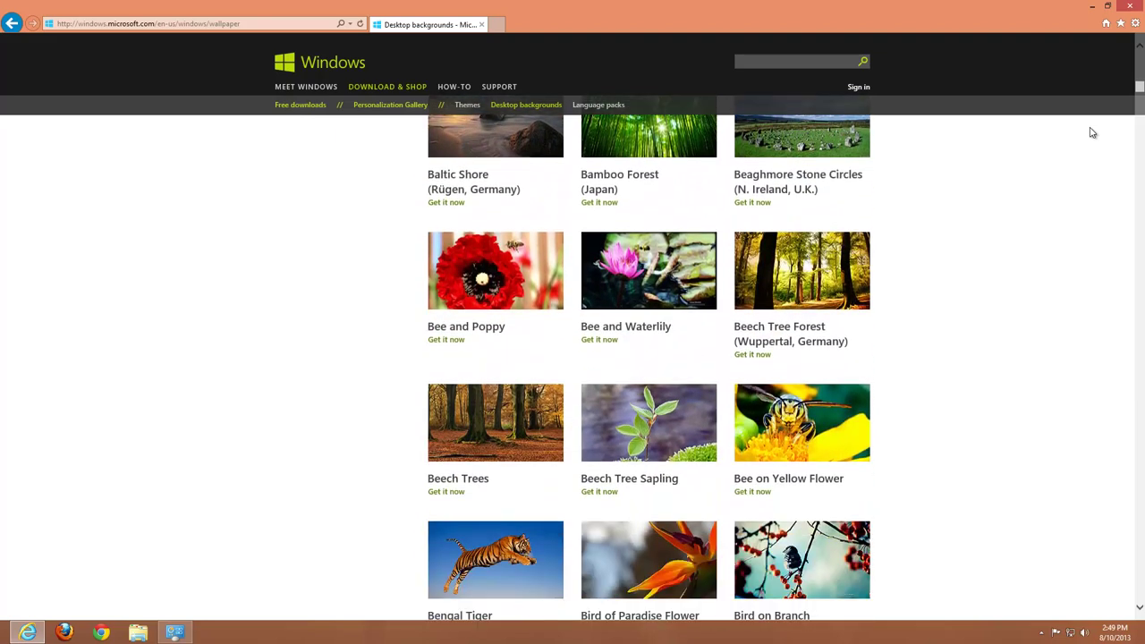
scroll(1092, 133, down, 7)
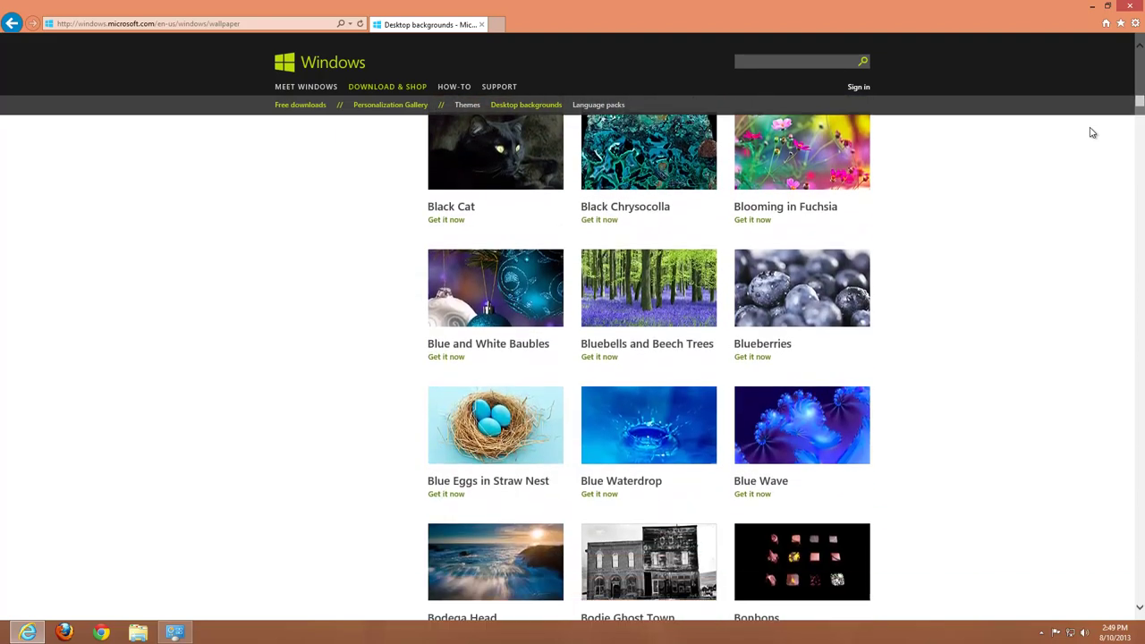
scroll(1092, 132, down, 3)
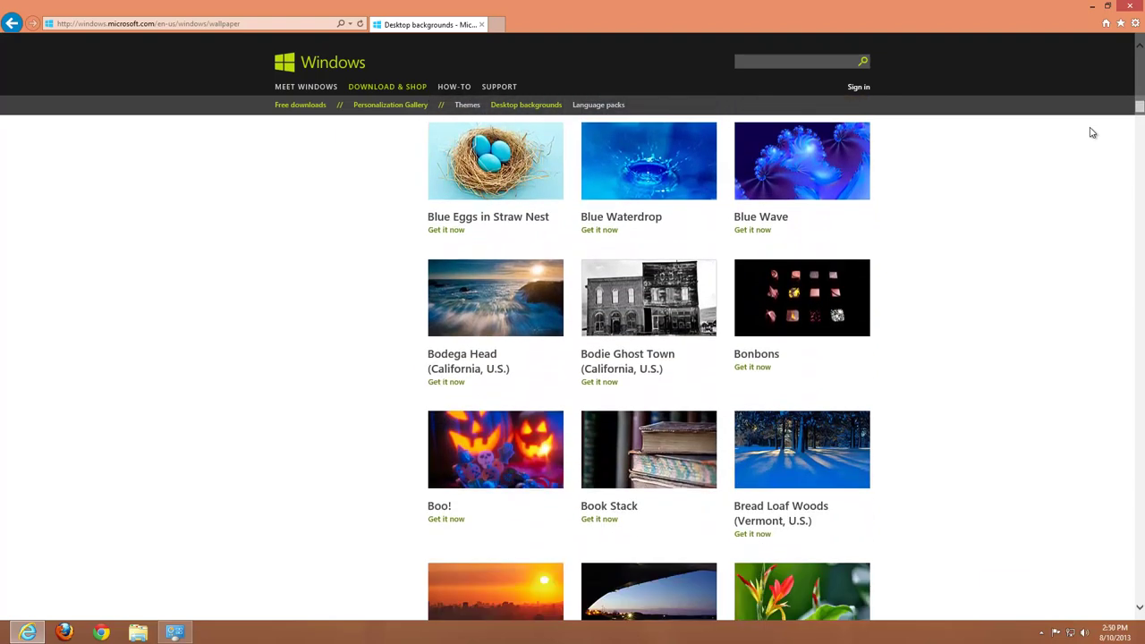
scroll(1092, 133, down, 6)
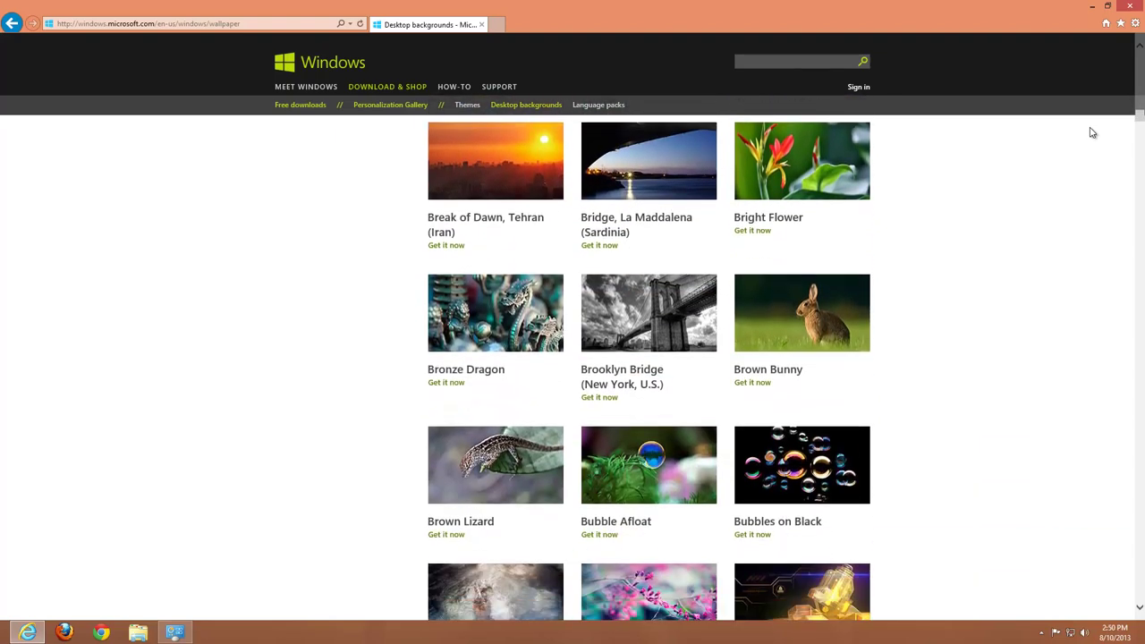
scroll(1092, 133, down, 3)
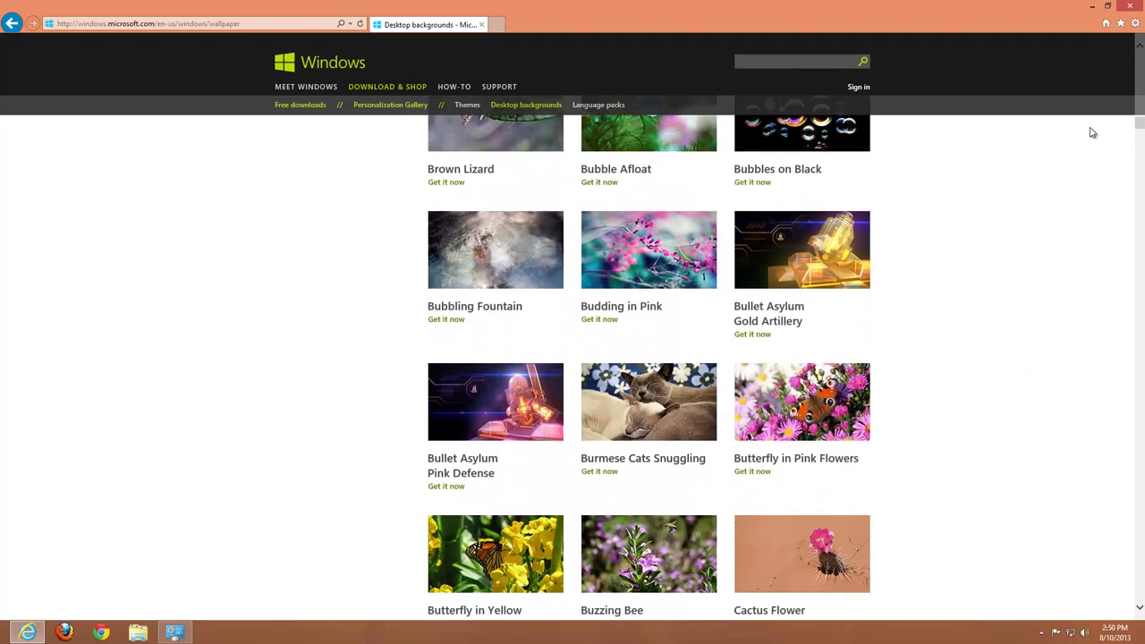
scroll(1090, 132, down, 5)
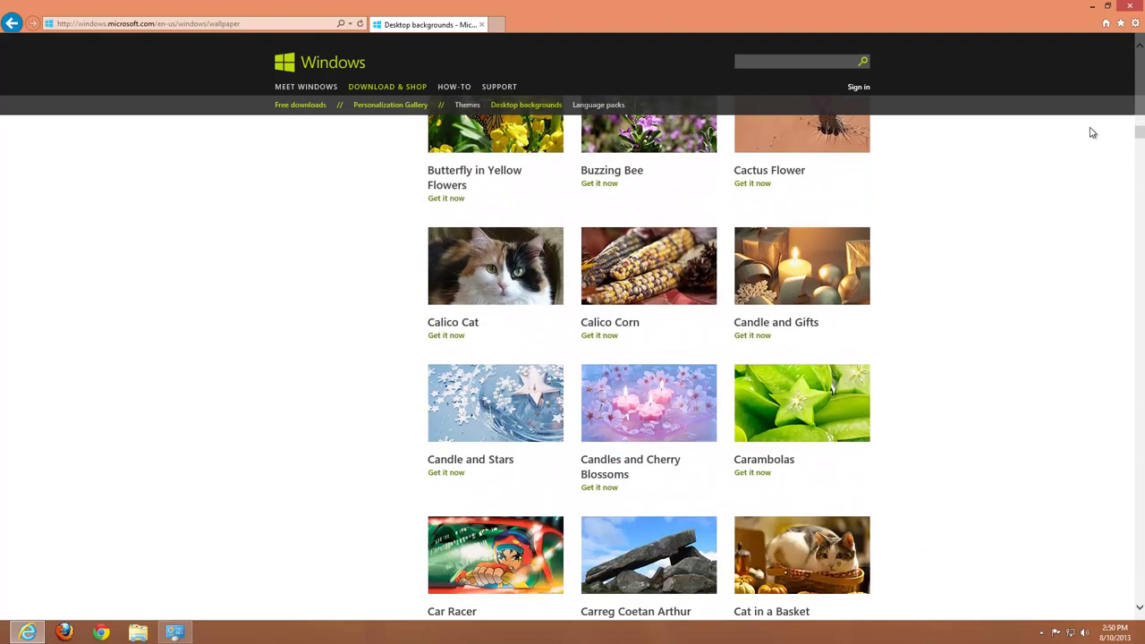
scroll(1092, 132, down, 1)
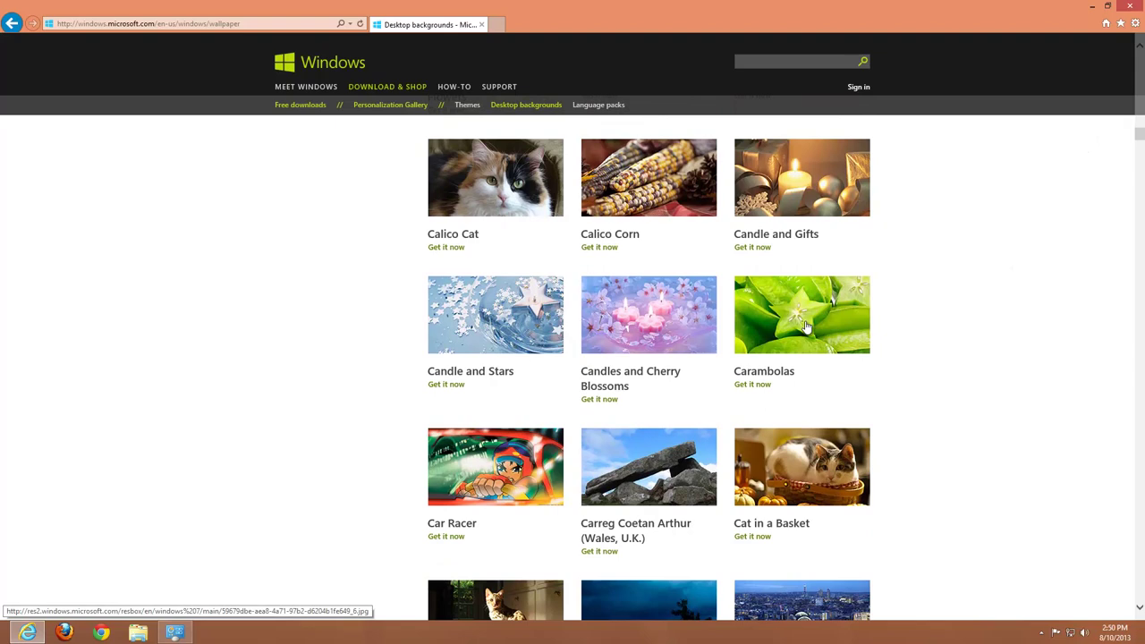
click(761, 387)
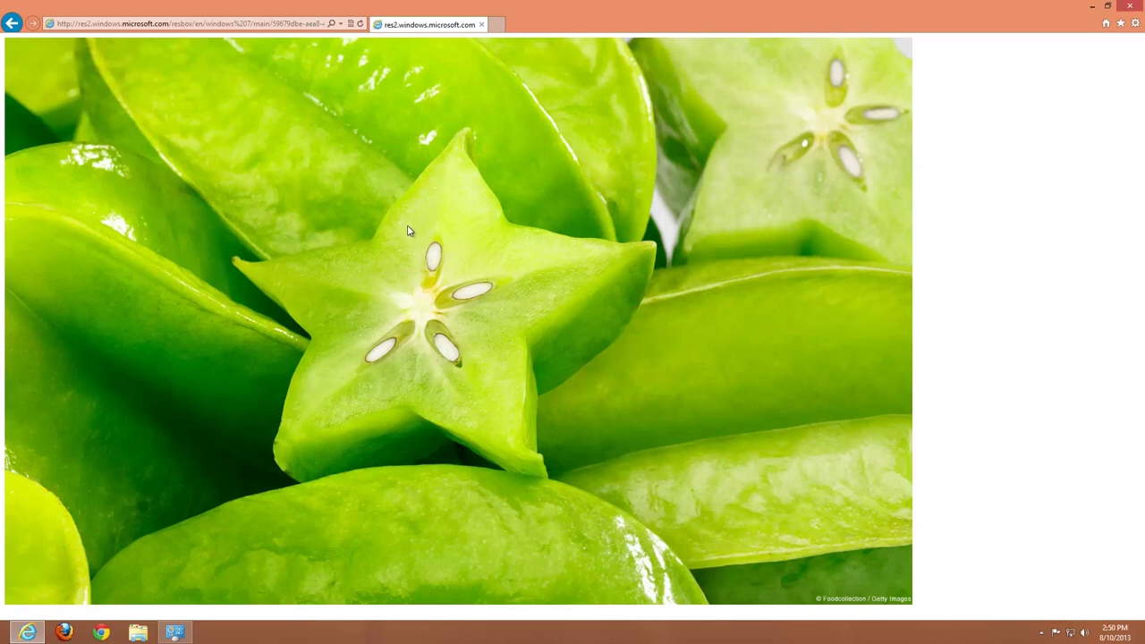
Save the star fruit picture to the Pictures library as carambolas and close the browser.
right_click(457, 211)
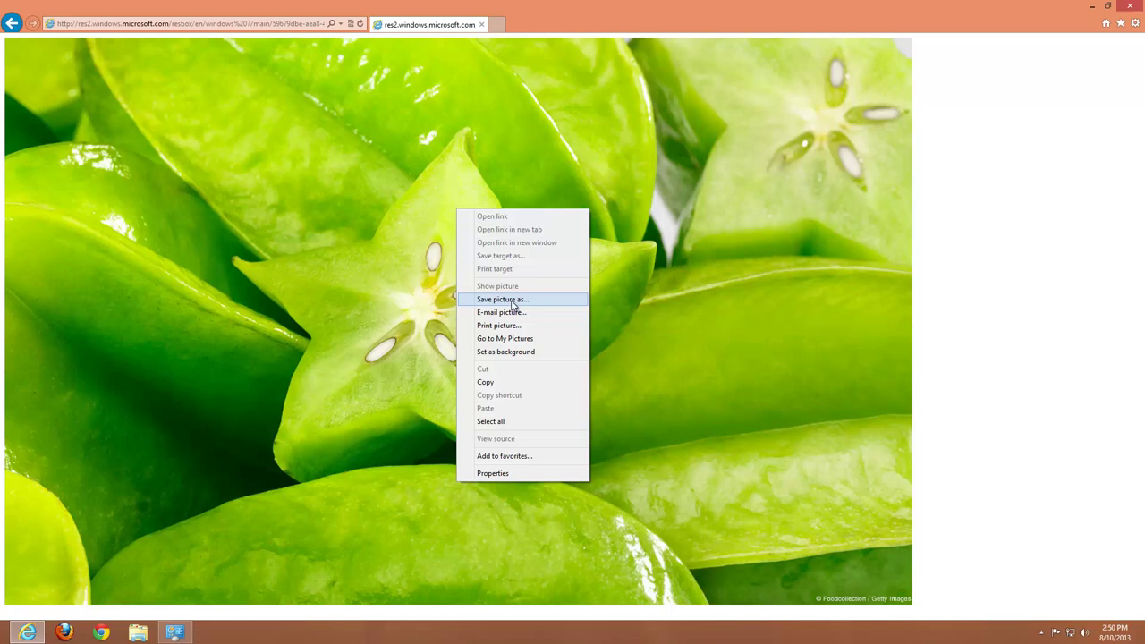
click(513, 305)
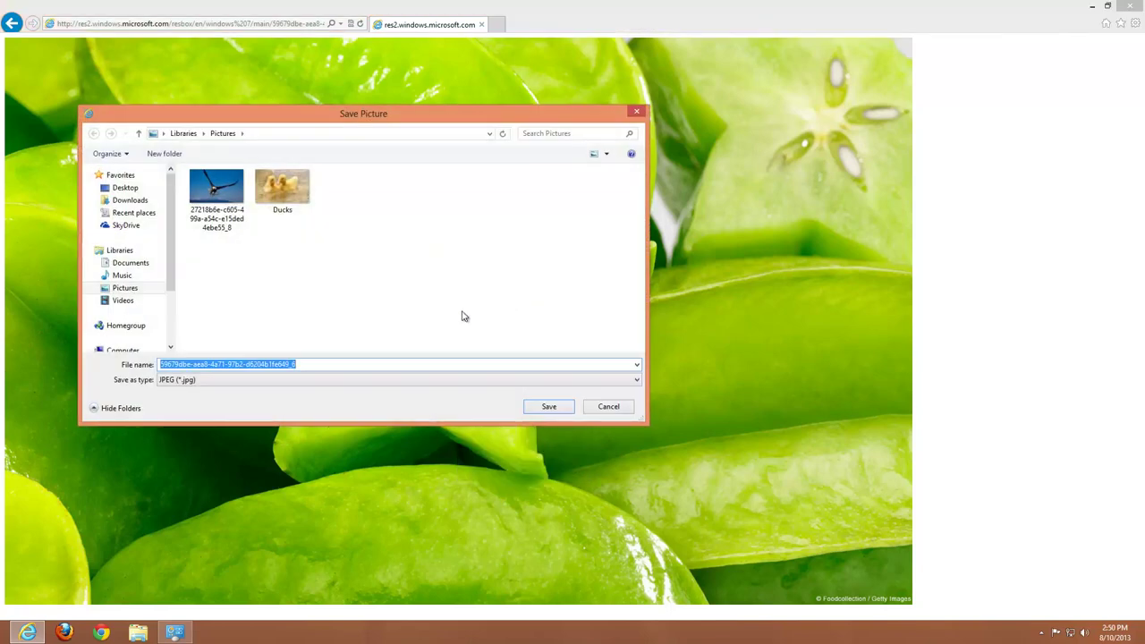
click(129, 294)
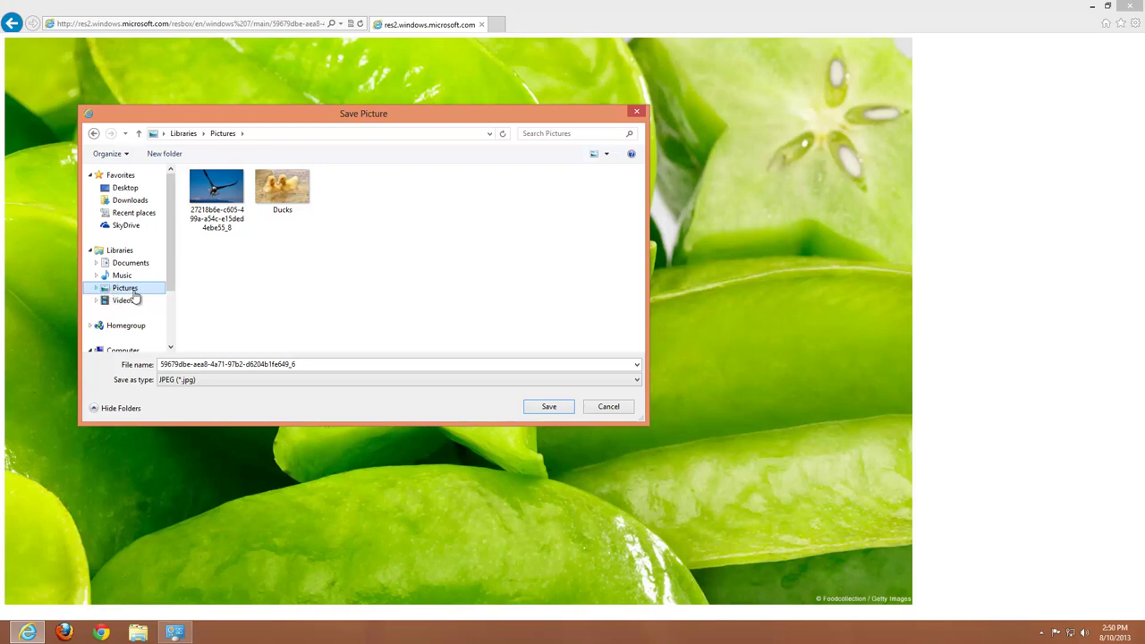
double_click(229, 366)
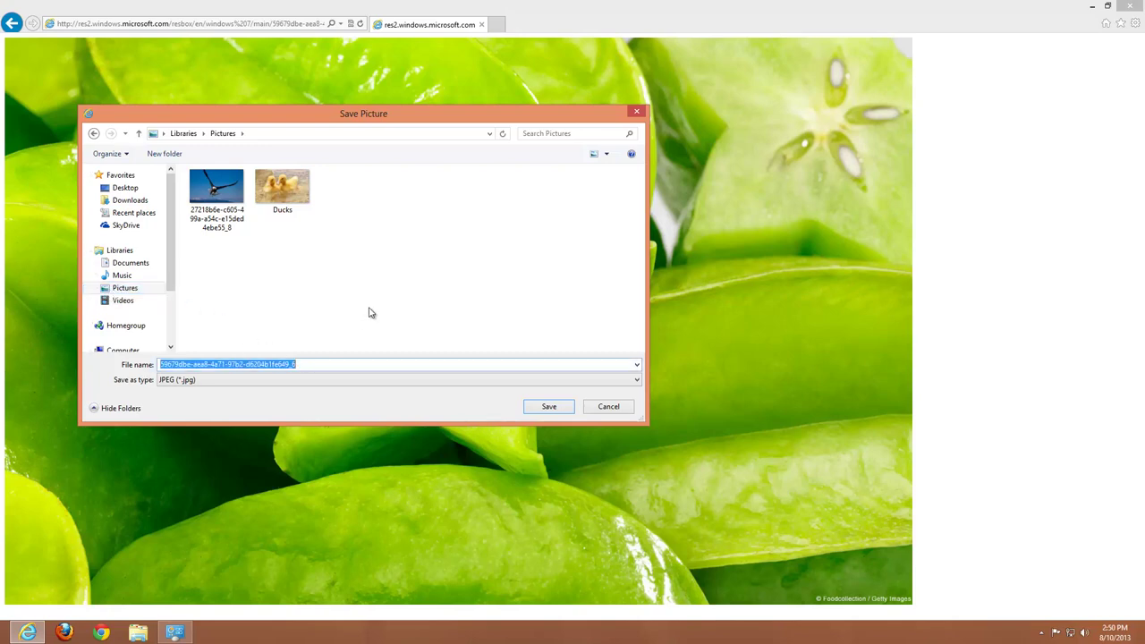
text(carambolas)
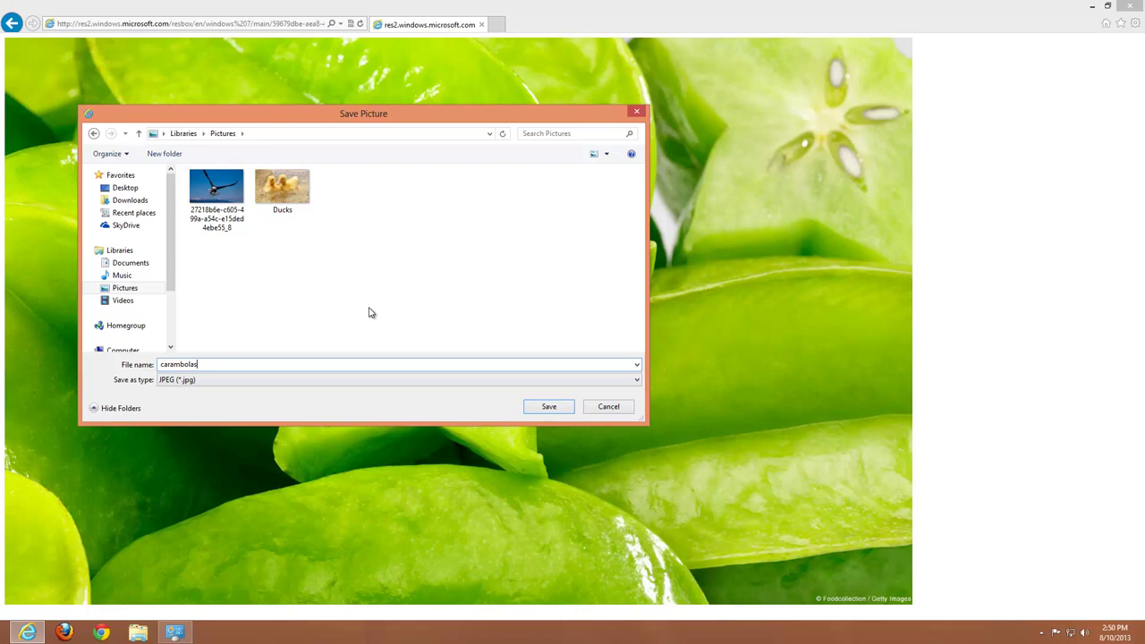
key(Return)
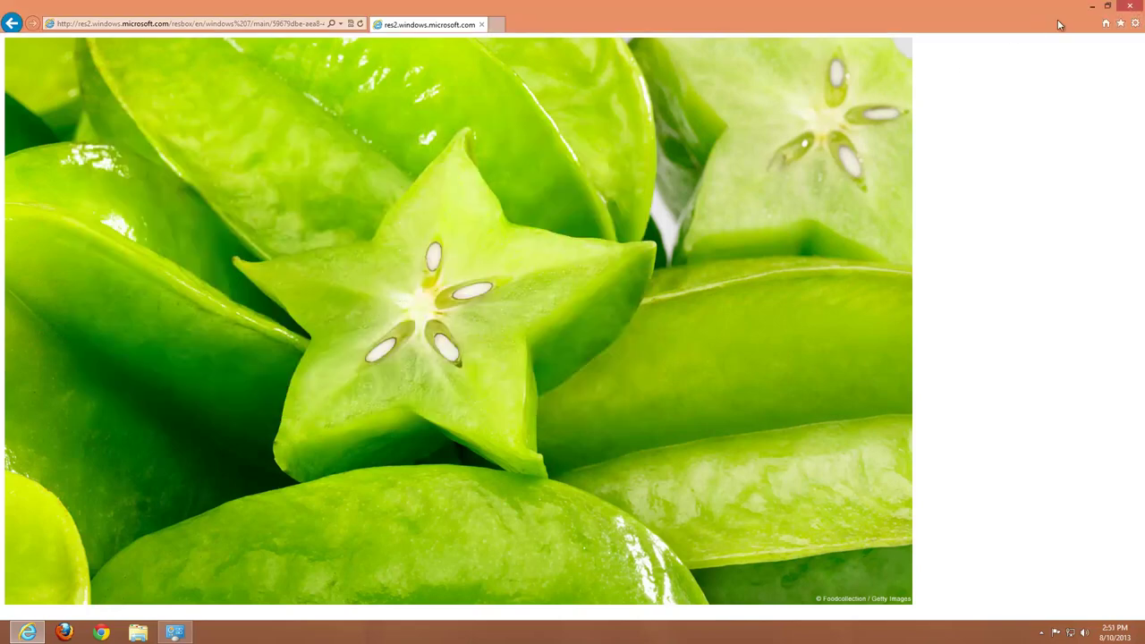
click(1132, 9)
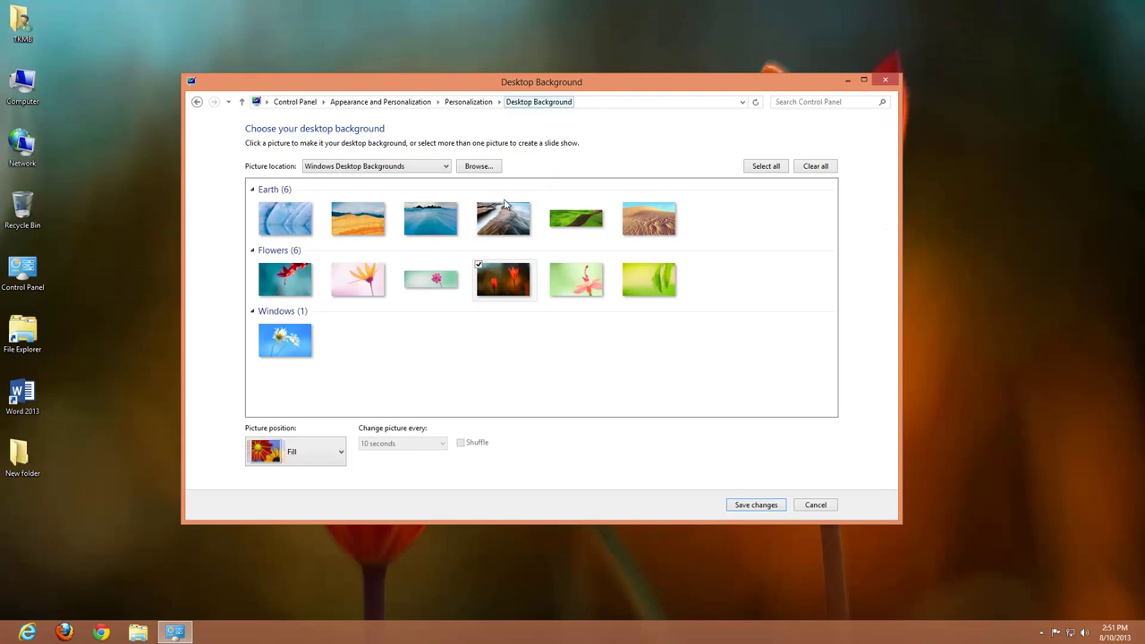
Set the background source to Pictures Library, keep only the carambolas picture selected, save the changes and close Personalization.
click(445, 167)
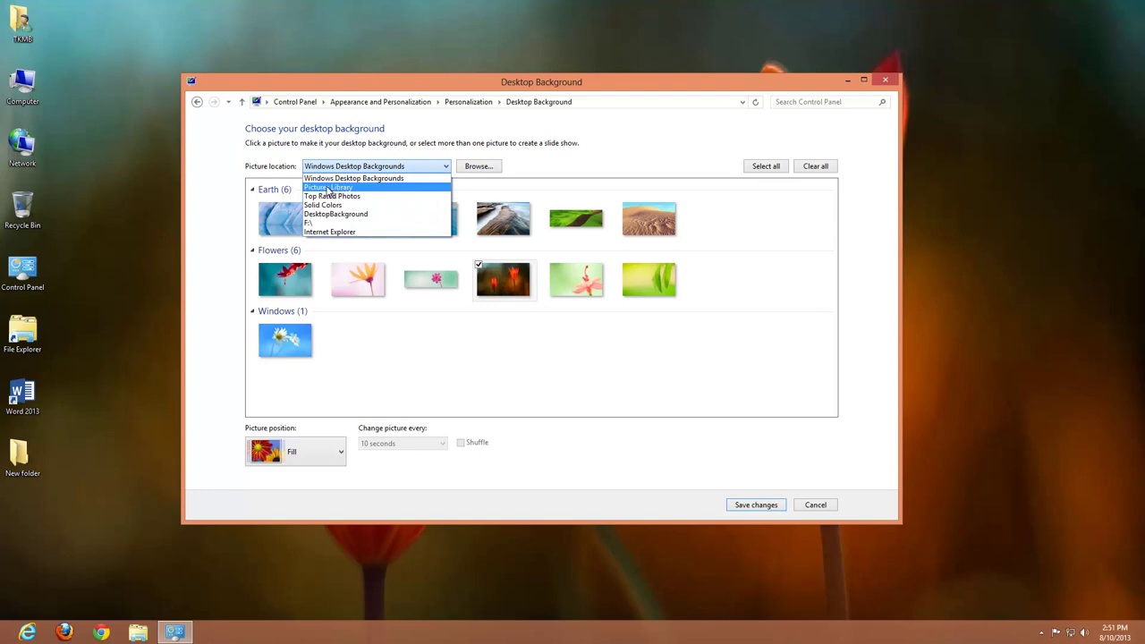
click(329, 188)
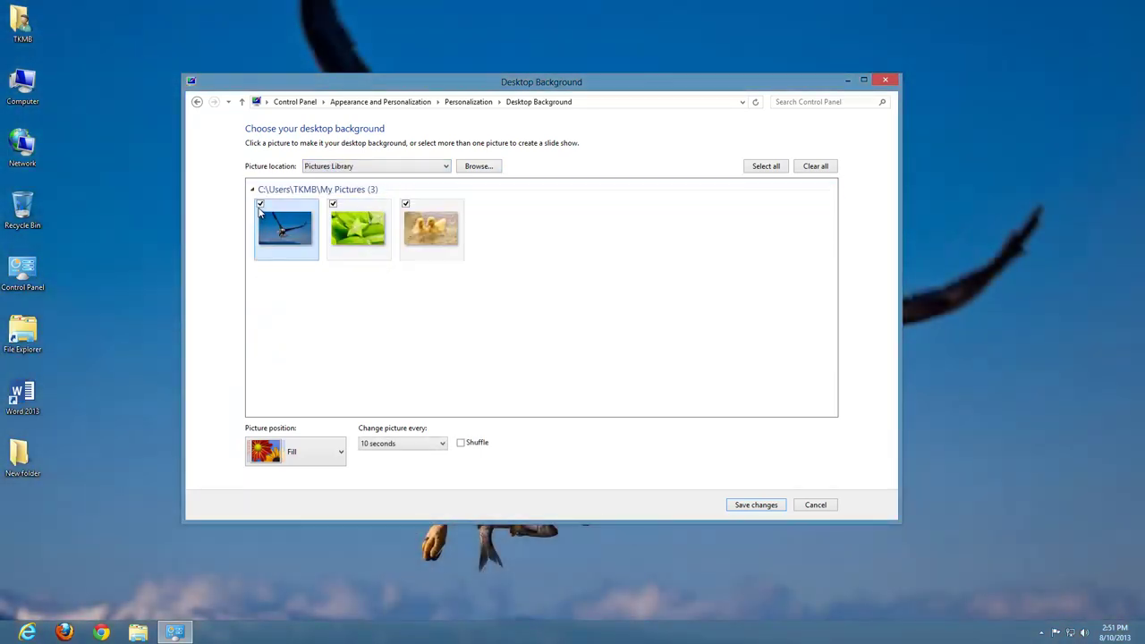
click(261, 205)
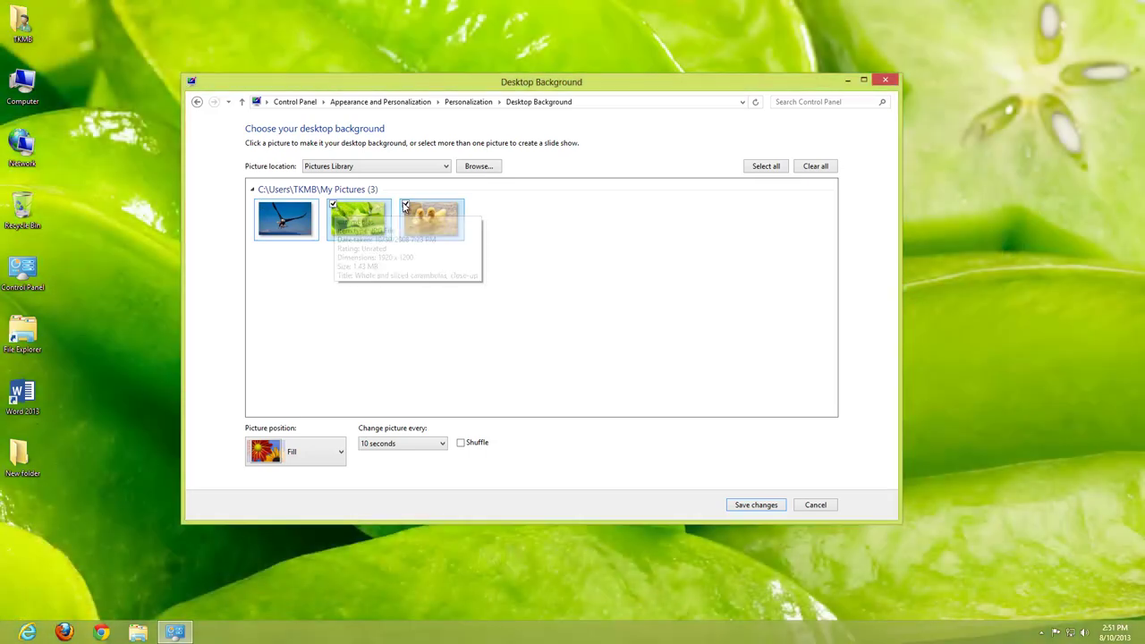
click(405, 205)
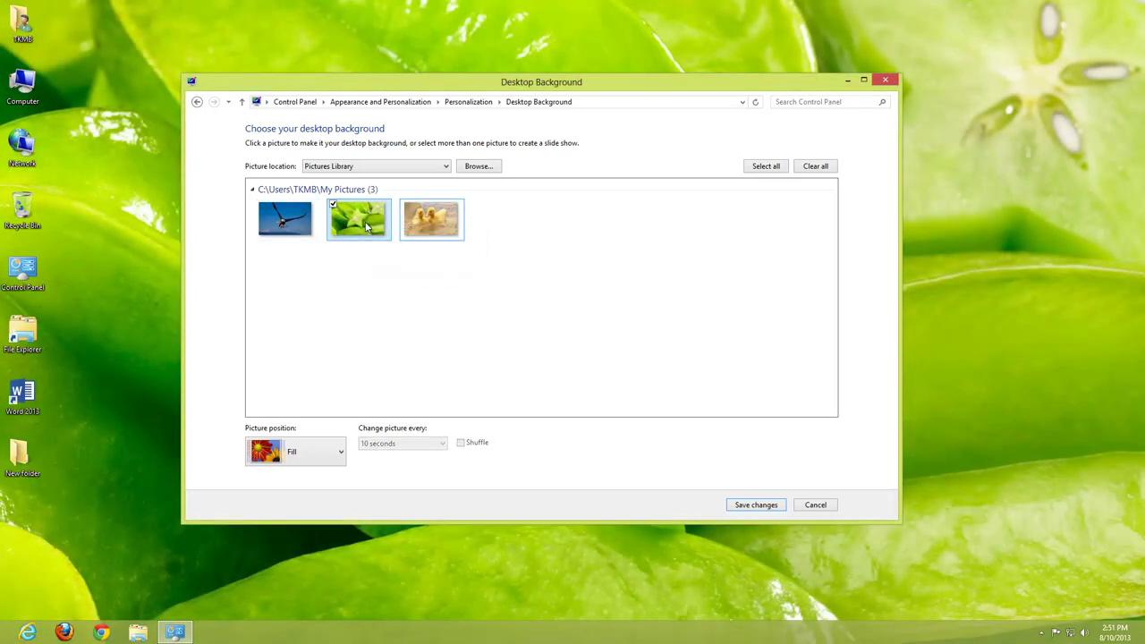
click(755, 506)
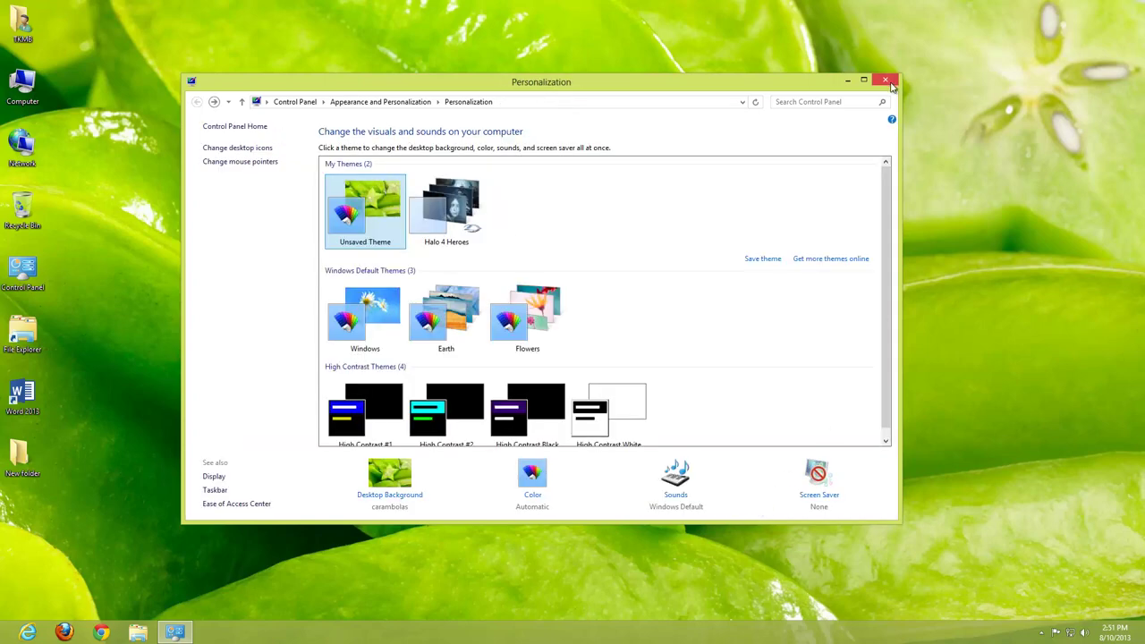
click(889, 80)
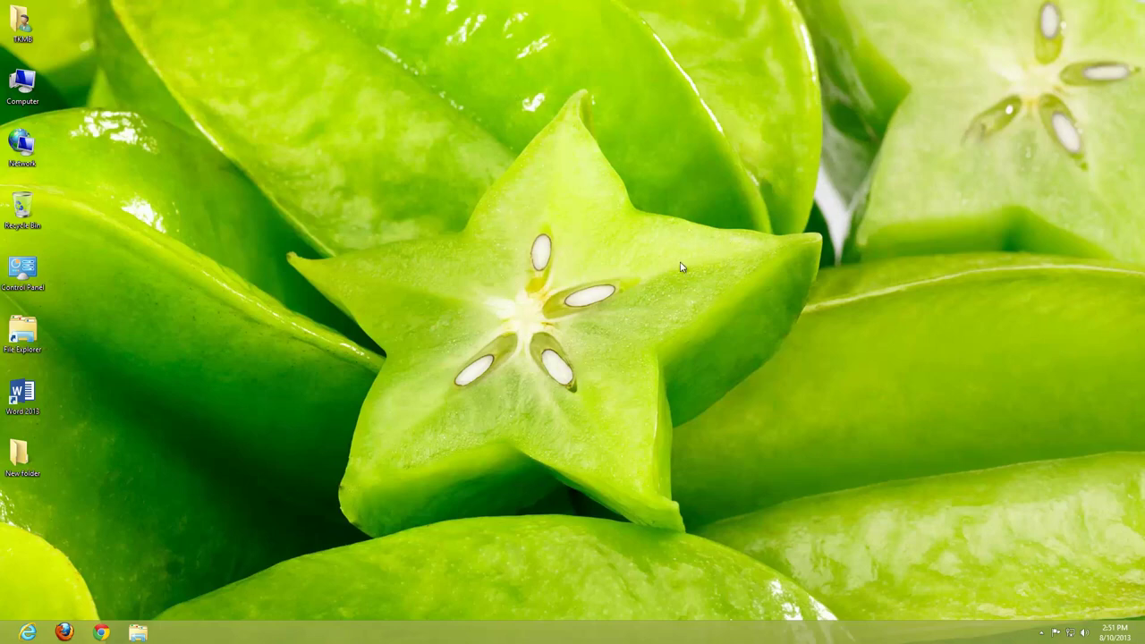
Check the saved wallpapers in File Explorer's Pictures library and close the window.
click(140, 631)
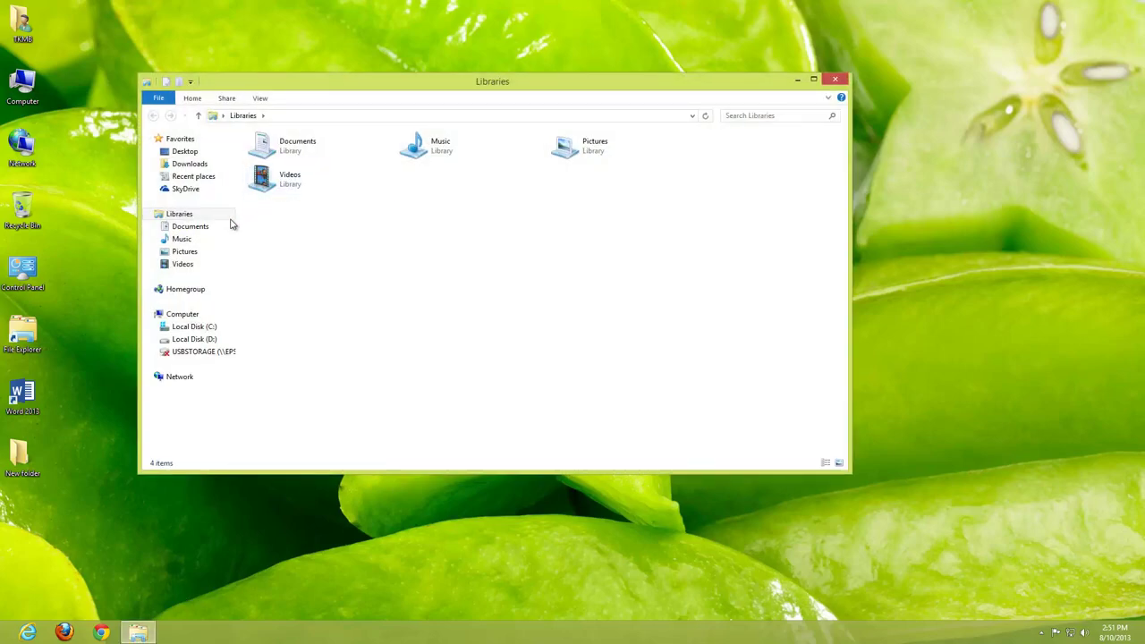
click(228, 255)
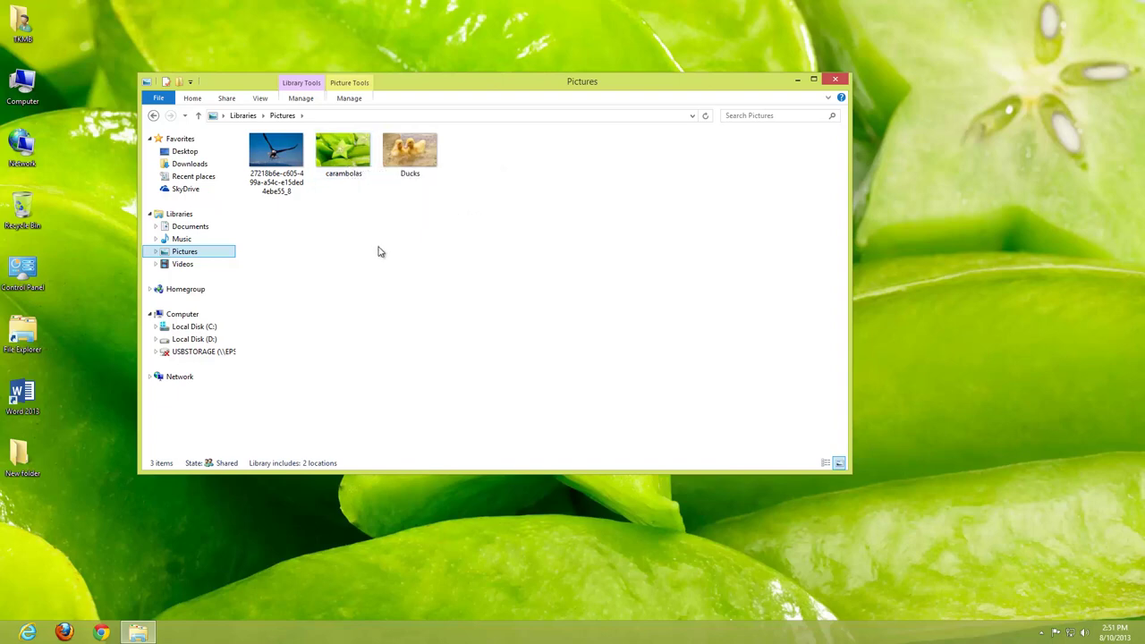
click(837, 81)
Reopen Personalization from the desktop and go to the window Color and Appearance settings.
right_click(452, 255)
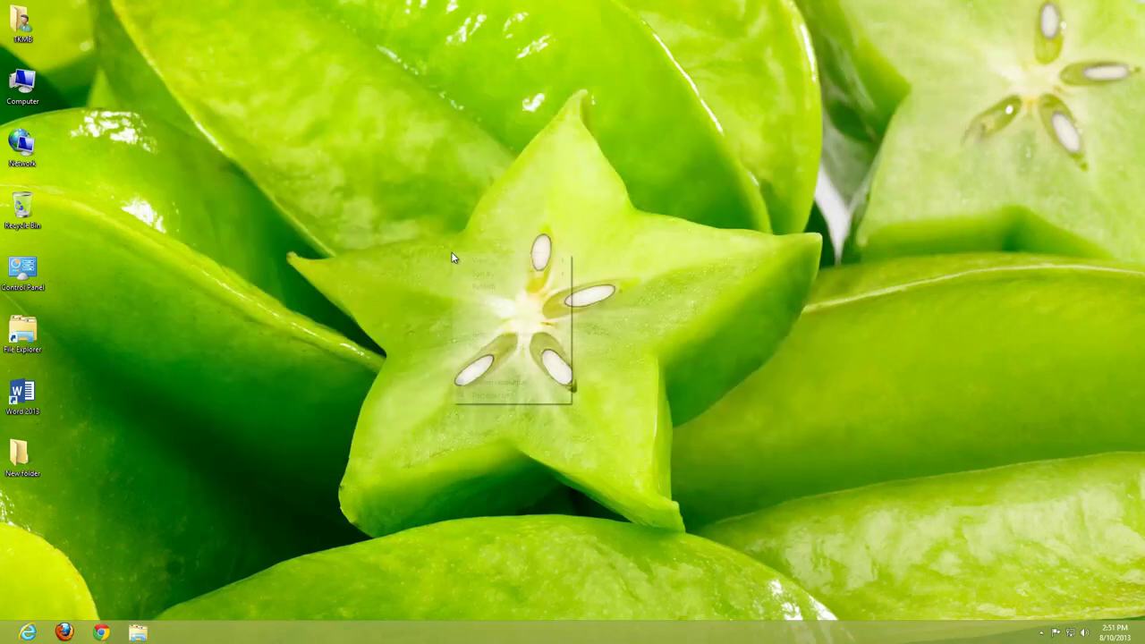
click(488, 396)
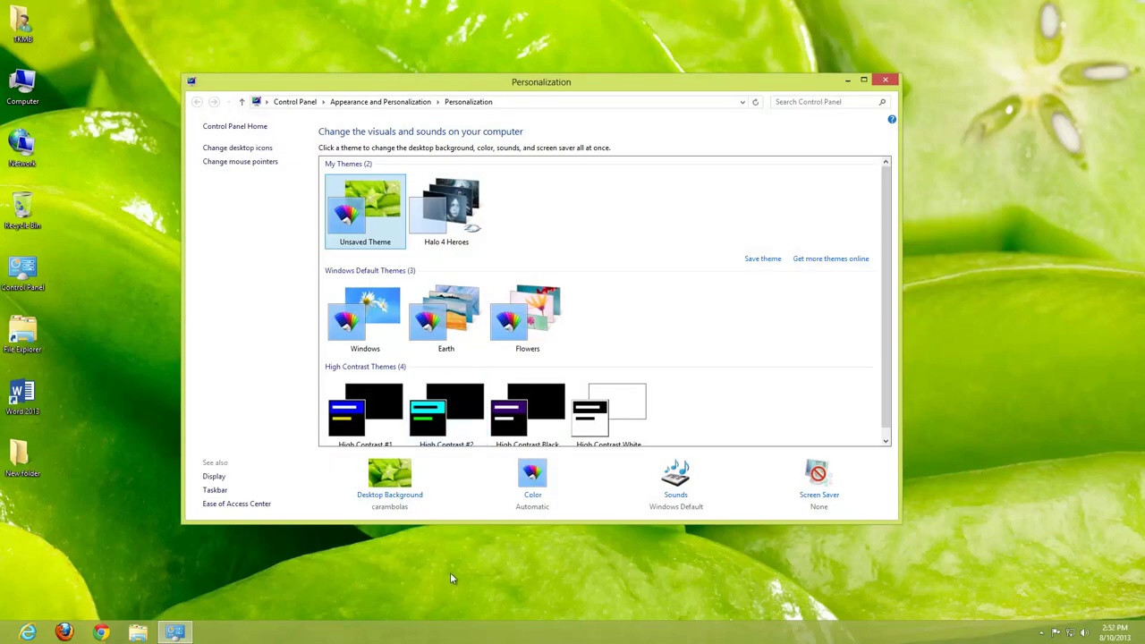
mouse_move(596, 86)
mouse_down()
mouse_move(588, 136)
mouse_move(586, 105)
mouse_up()
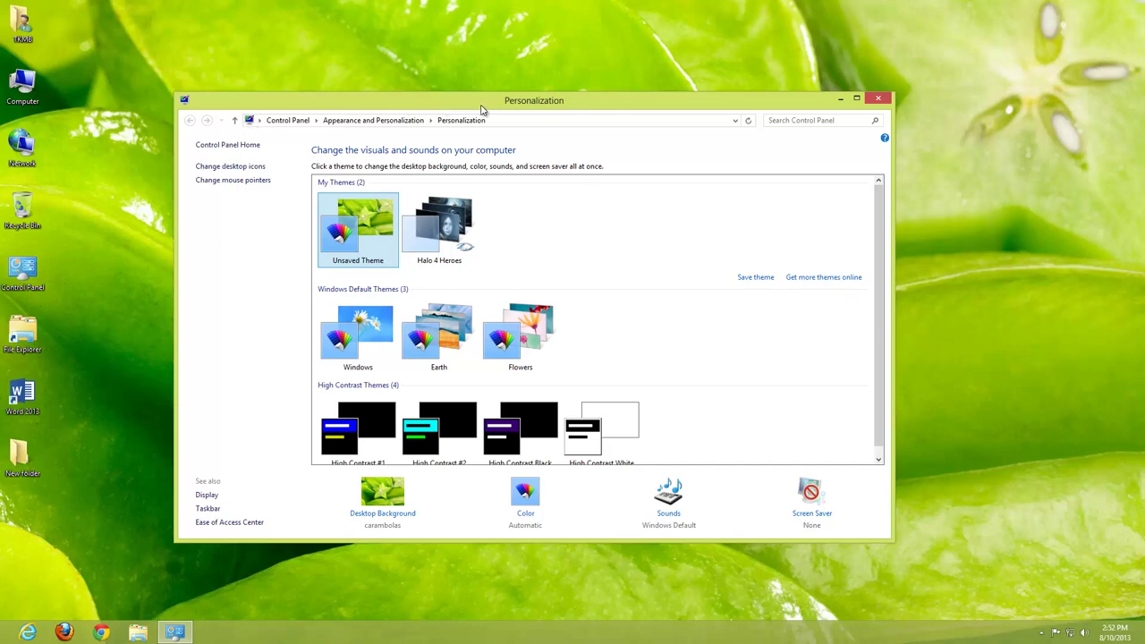
drag(490, 103, 487, 88)
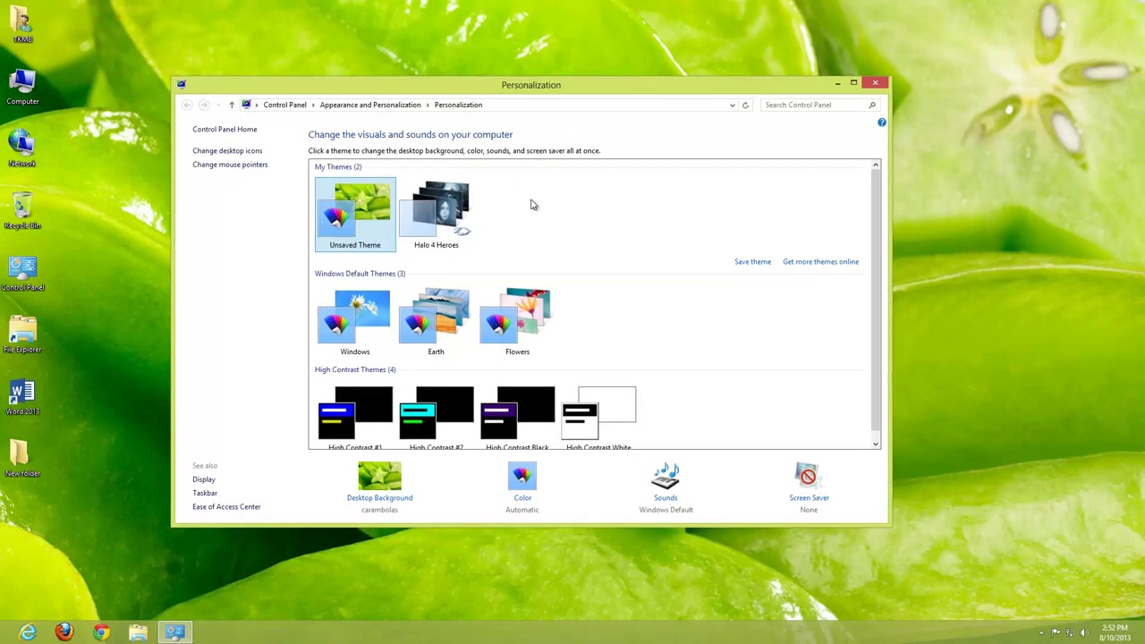
click(523, 495)
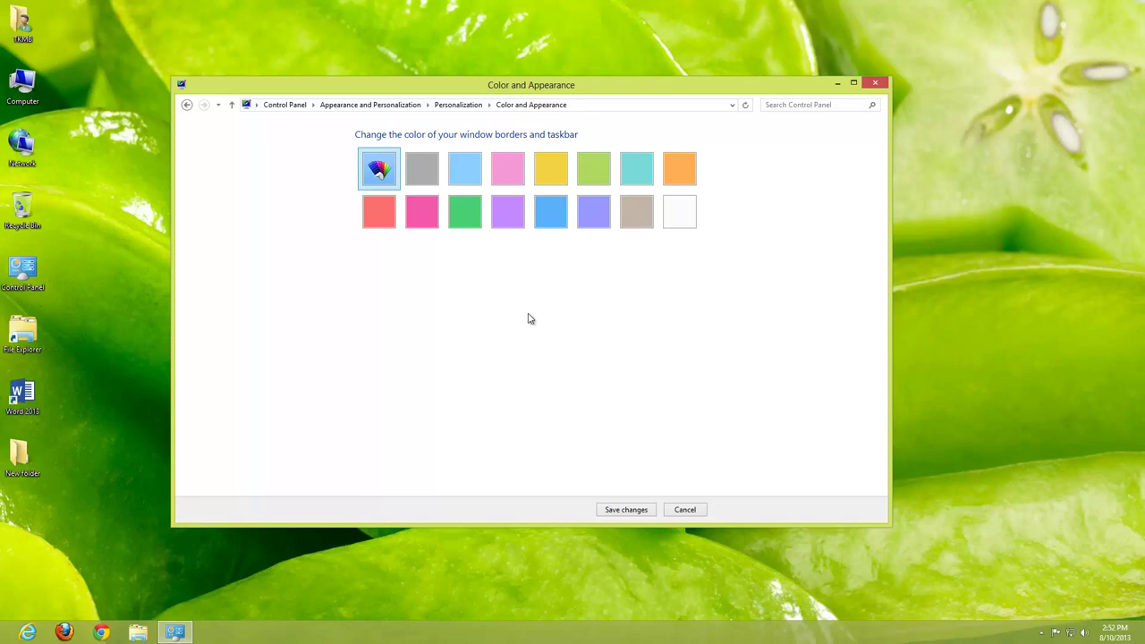
Color the window borders and taskbar blue at maximum intensity, save the changes and close Personalization.
click(555, 214)
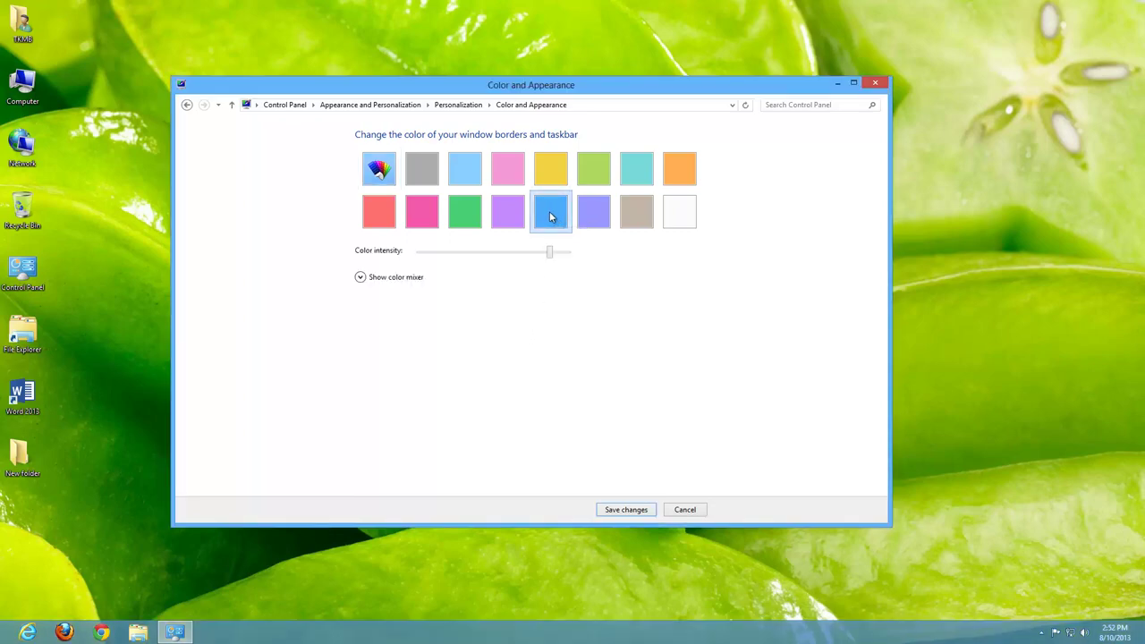
drag(589, 94, 653, 86)
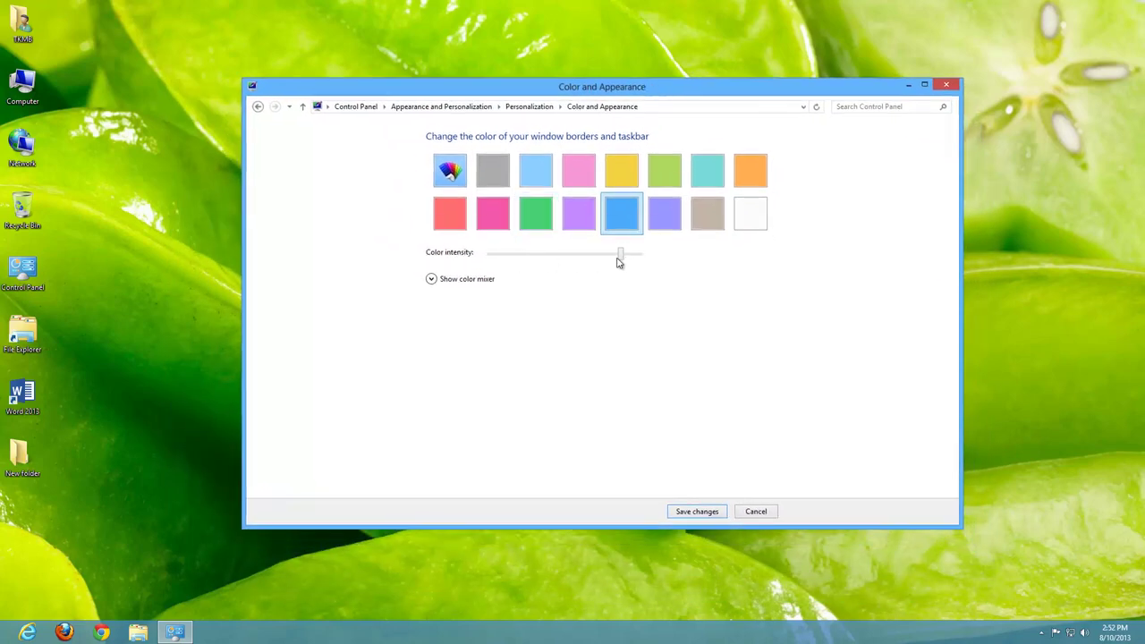
drag(623, 257, 659, 266)
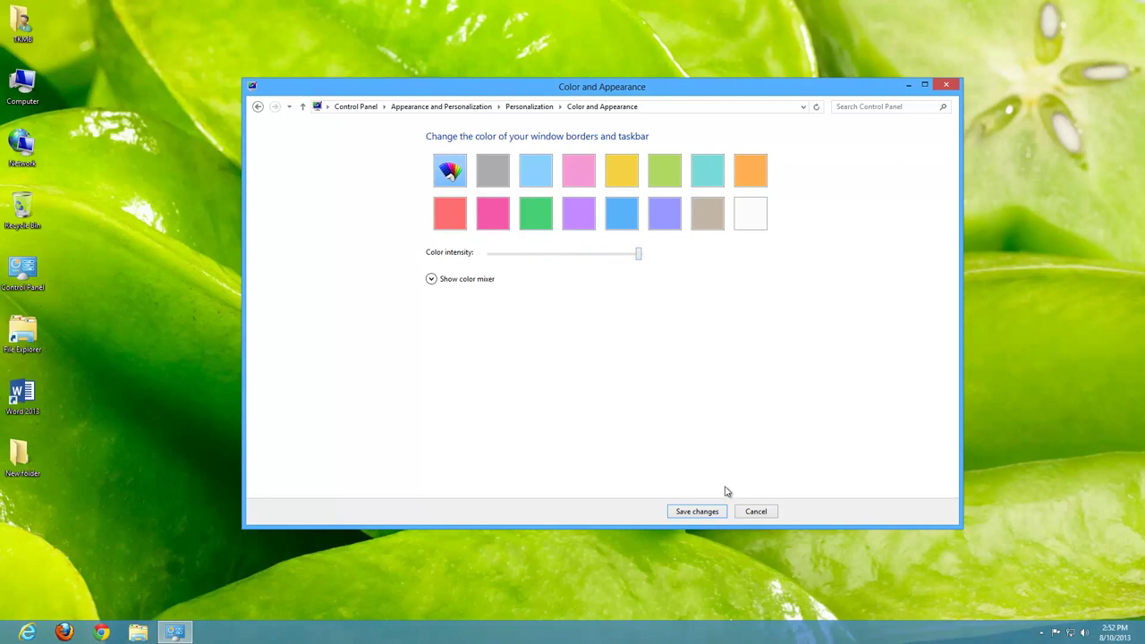
click(697, 511)
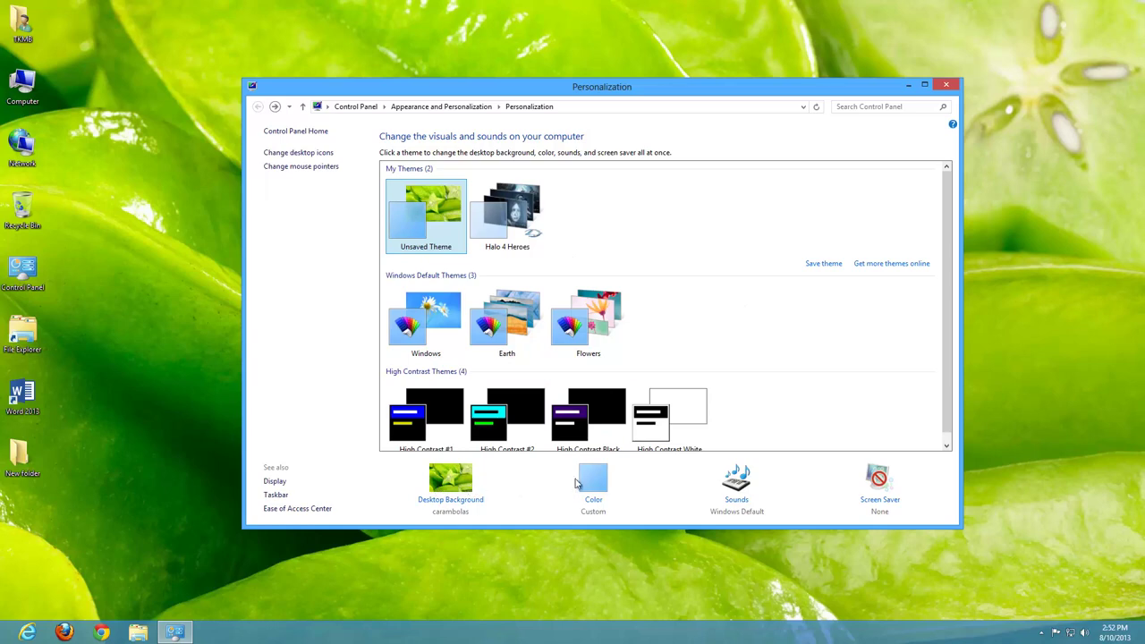
click(946, 86)
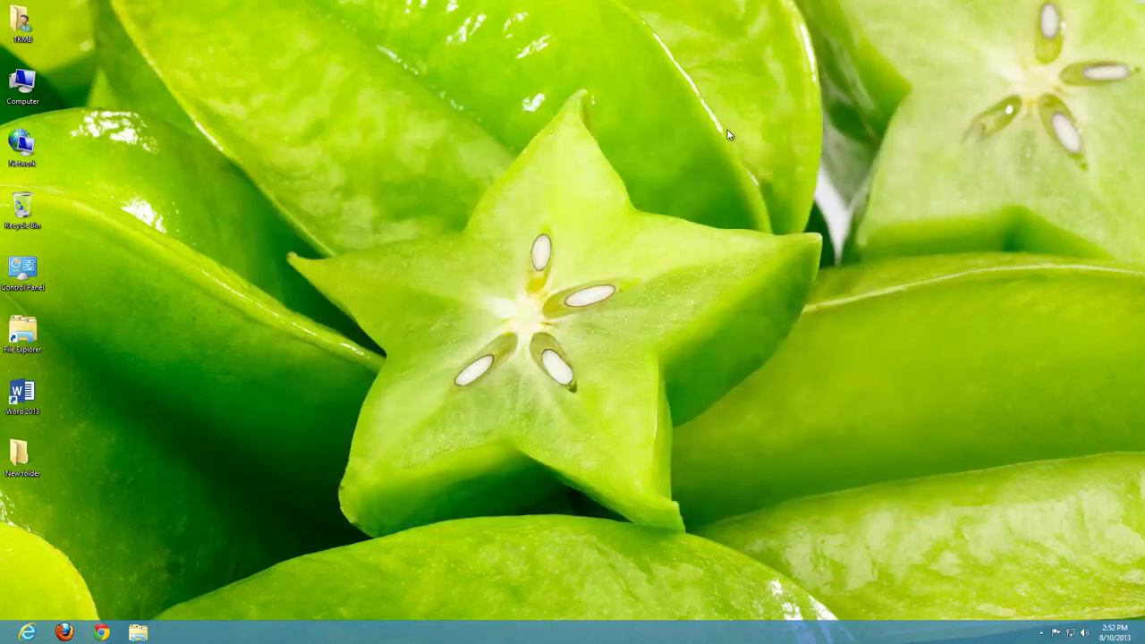